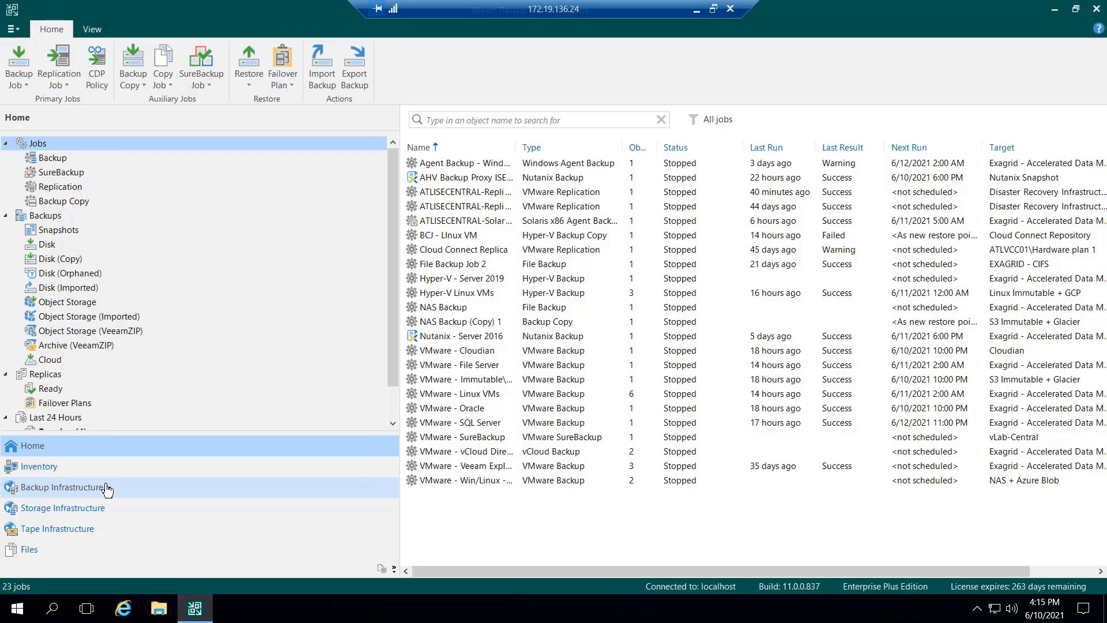
# - Bring up the ATLVCC01 service provider's Properties from Backup Infrastructure and review its DNS name
pyautogui.click(105, 489)
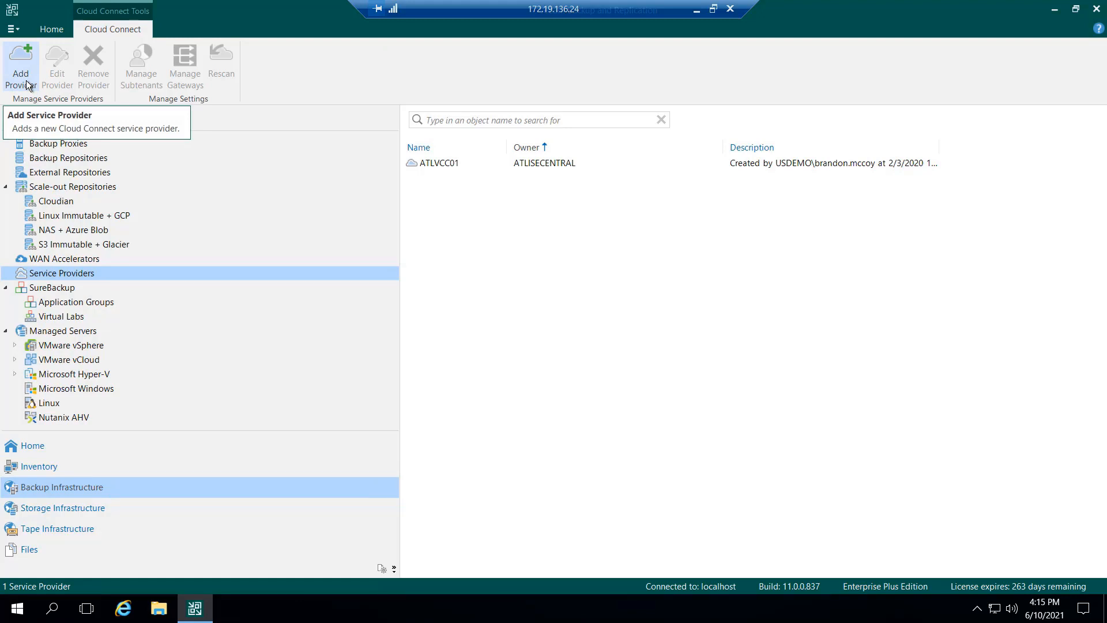
pyautogui.rightClick(542, 165)
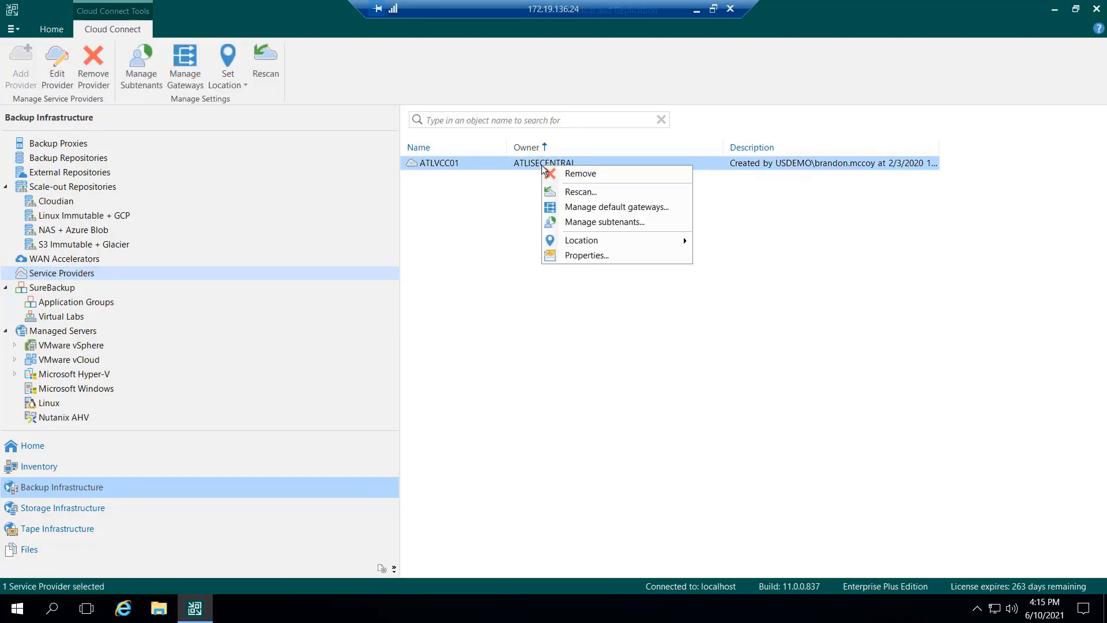
pyautogui.click(587, 255)
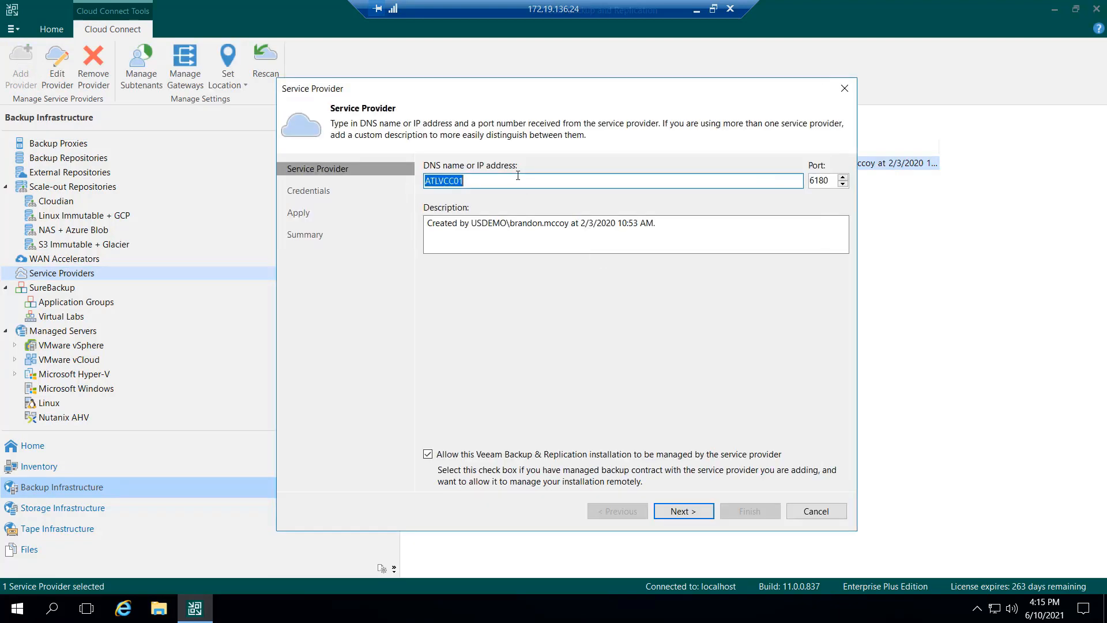
pyautogui.click(522, 185)
# - Accept the unverified certificate and connect using the saved ATLISECENTRAL credentials
pyautogui.click(688, 511)
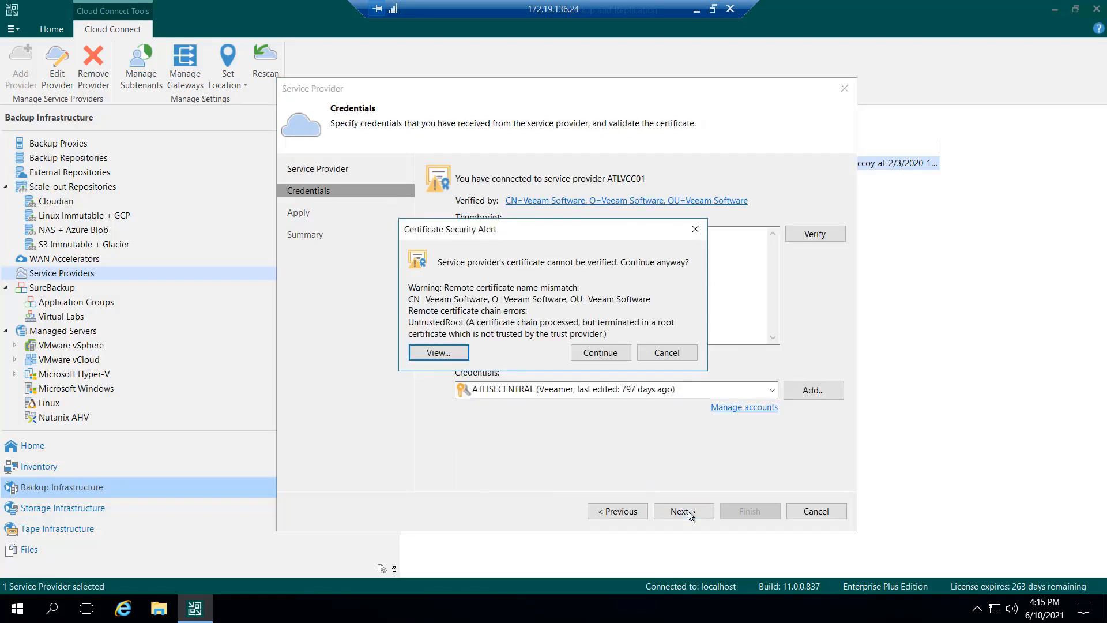
pyautogui.click(601, 352)
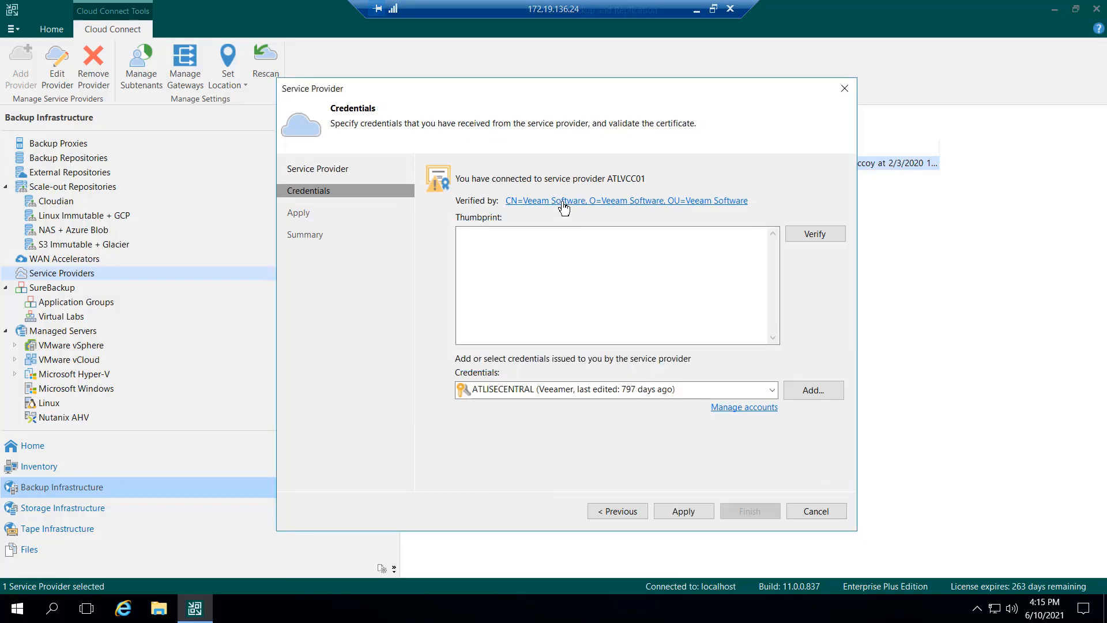
pyautogui.click(811, 390)
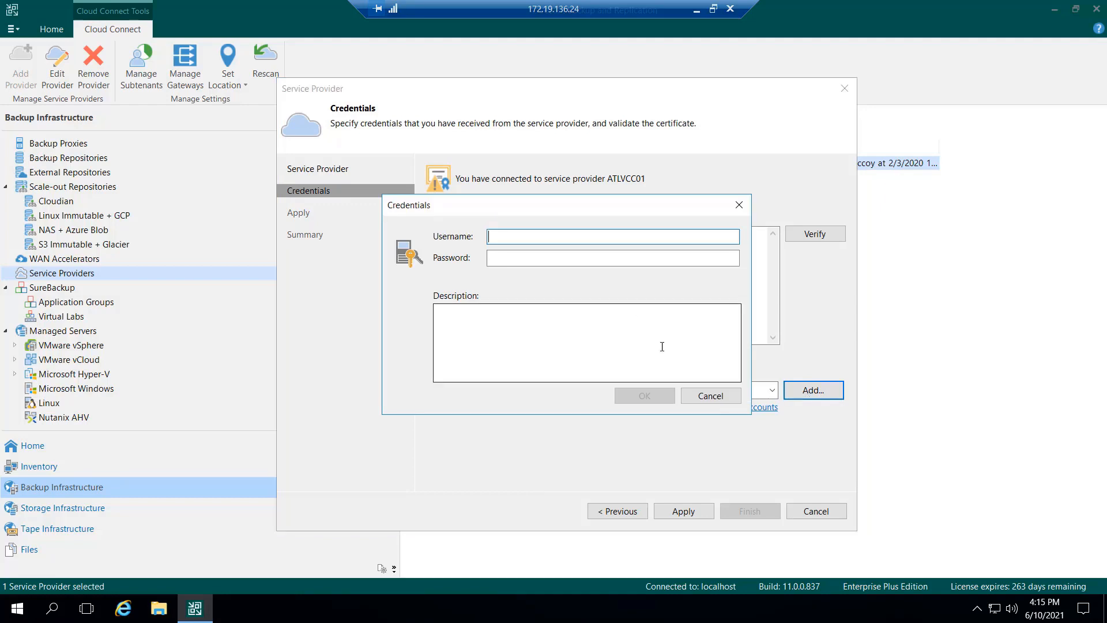
pyautogui.click(703, 401)
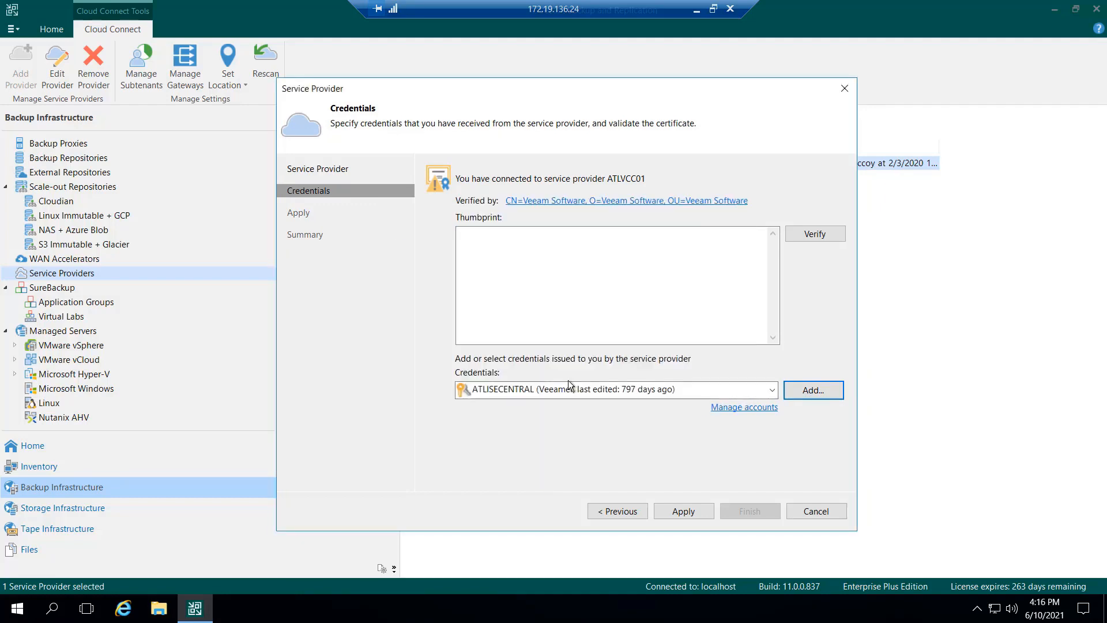
pyautogui.click(569, 390)
pyautogui.click(570, 392)
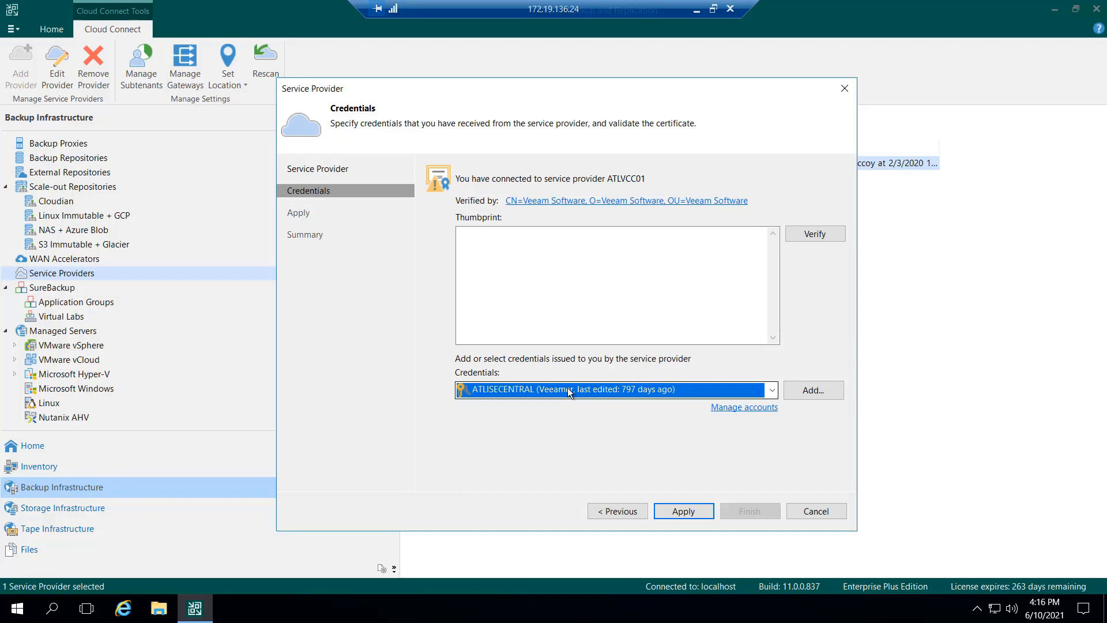
pyautogui.click(702, 511)
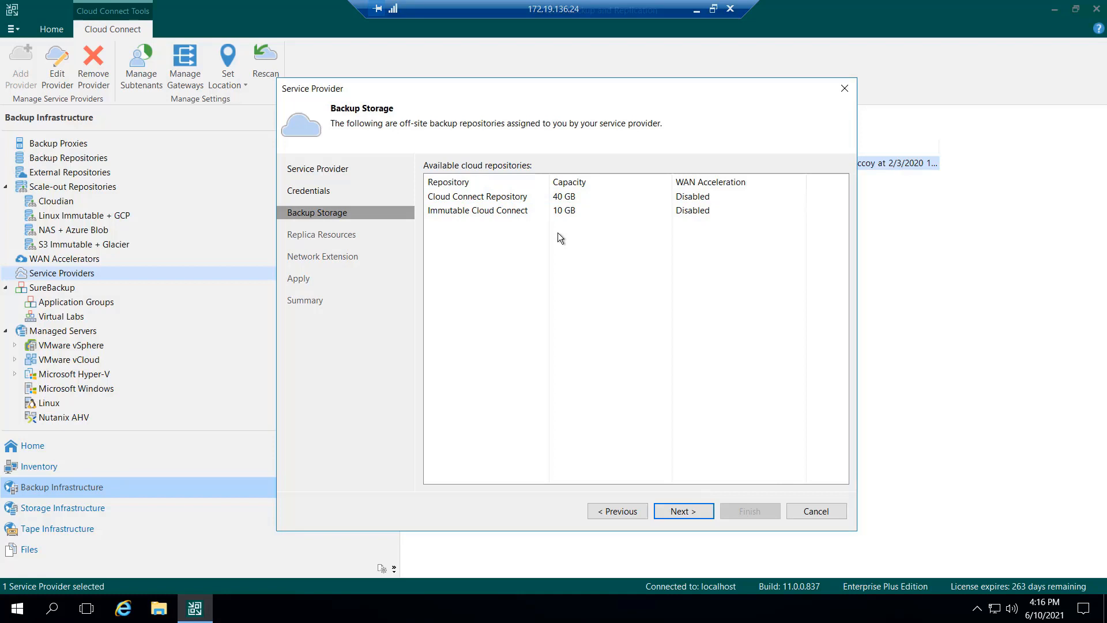
# - Advance through Backup Storage, Replica Resources and Network Extension, then finish the wizard to start a rescan
pyautogui.click(682, 511)
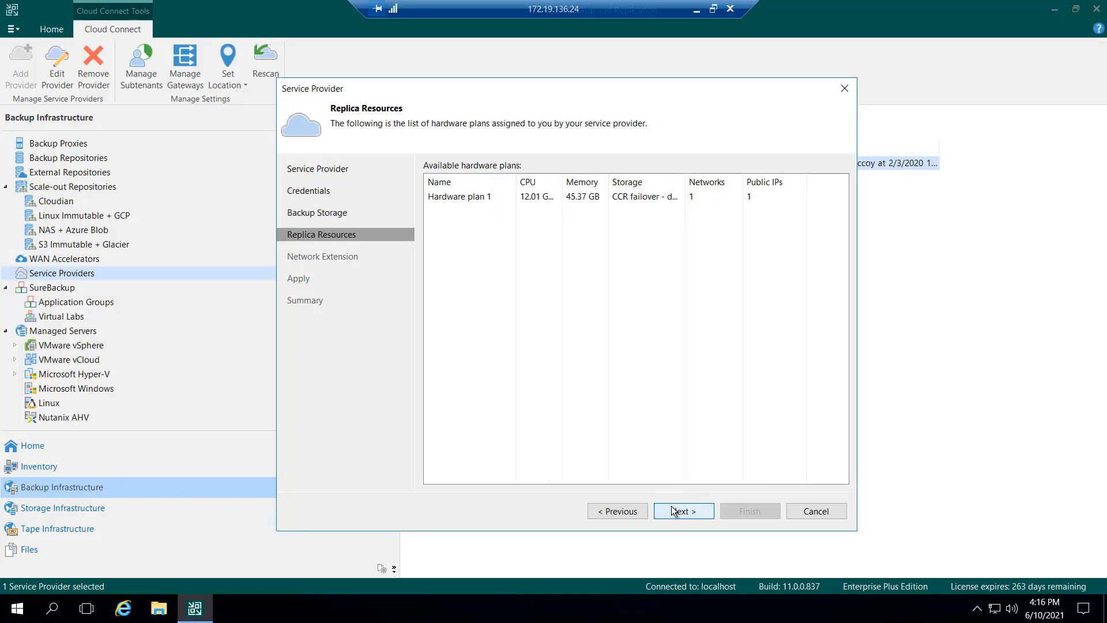
pyautogui.click(682, 511)
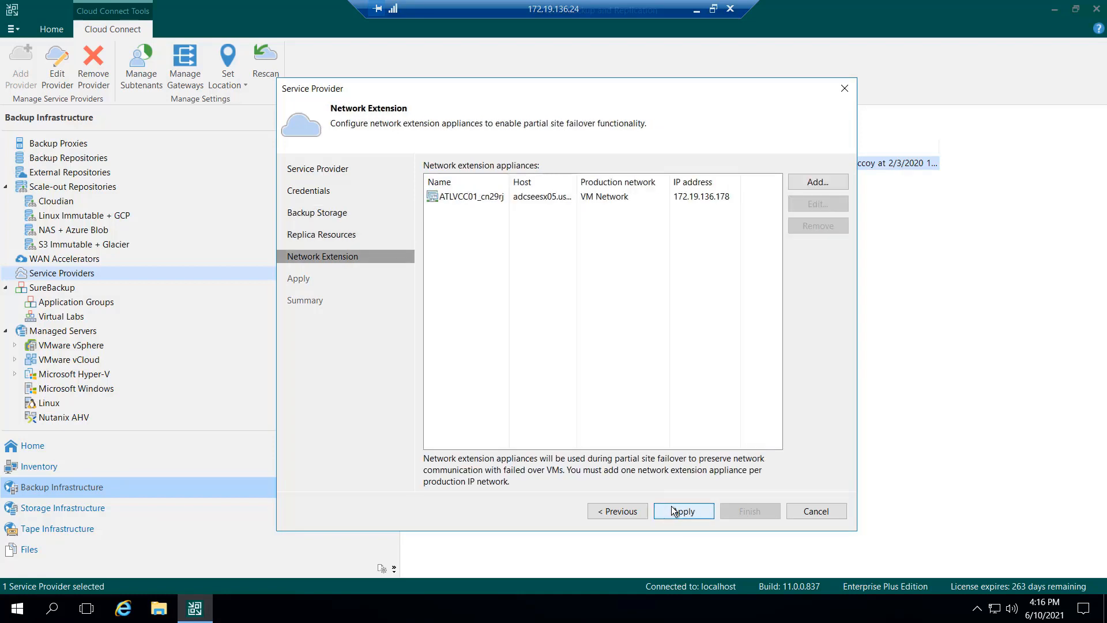
pyautogui.click(683, 511)
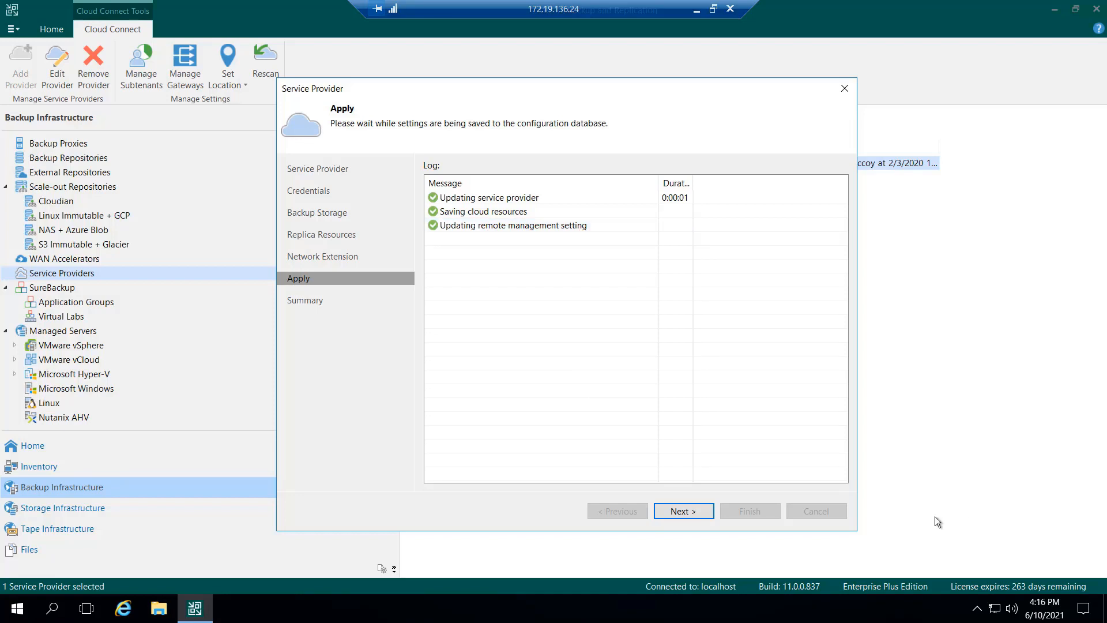
pyautogui.click(684, 512)
pyautogui.click(749, 512)
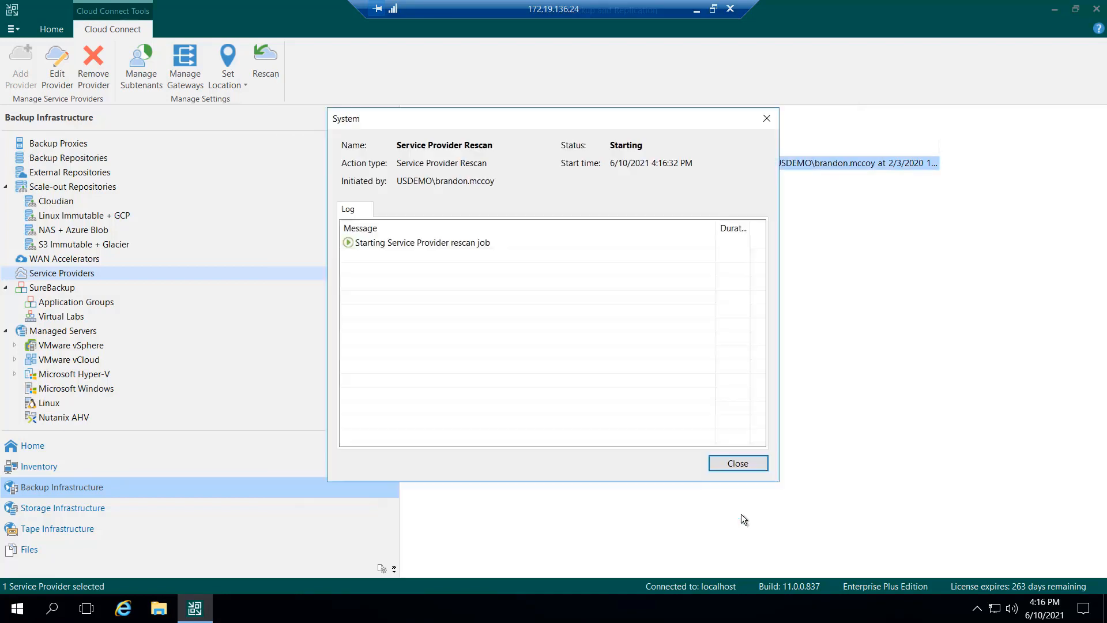
# - Launch Veeam Management Agent, check its connection settings unchanged, and close the succeeded rescan log
pyautogui.click(53, 609)
pyautogui.write('veeam')
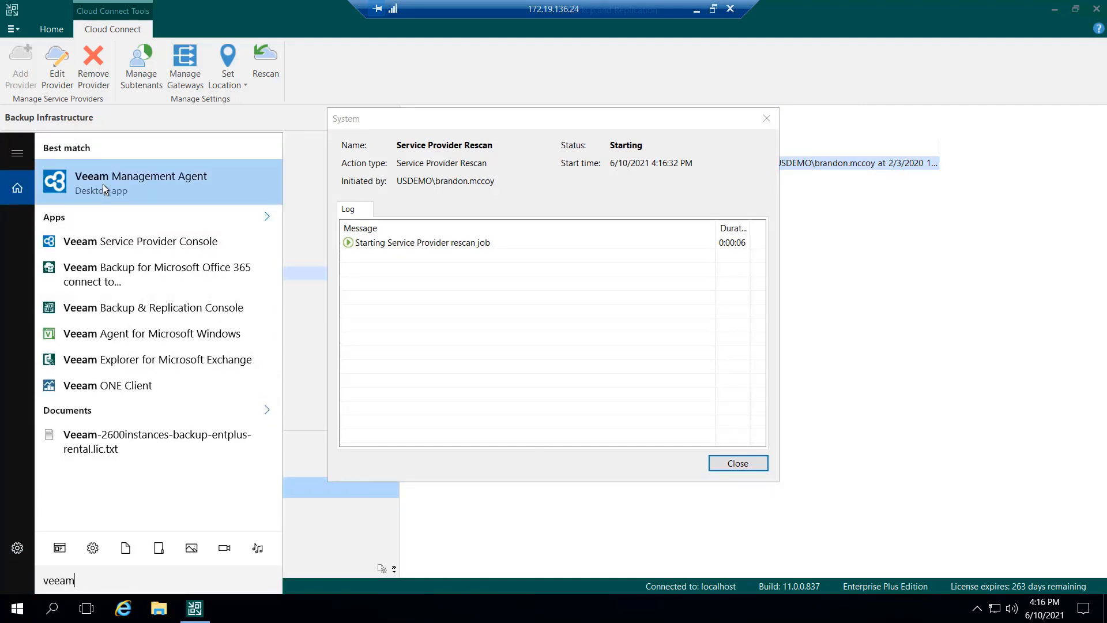
pyautogui.click(56, 187)
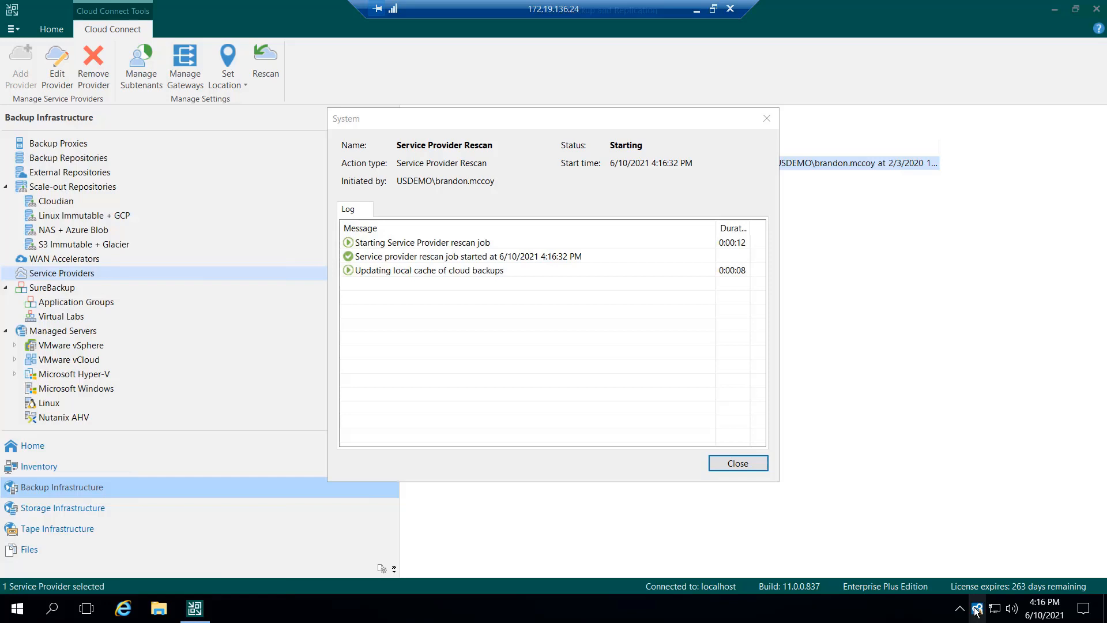
pyautogui.click(976, 608)
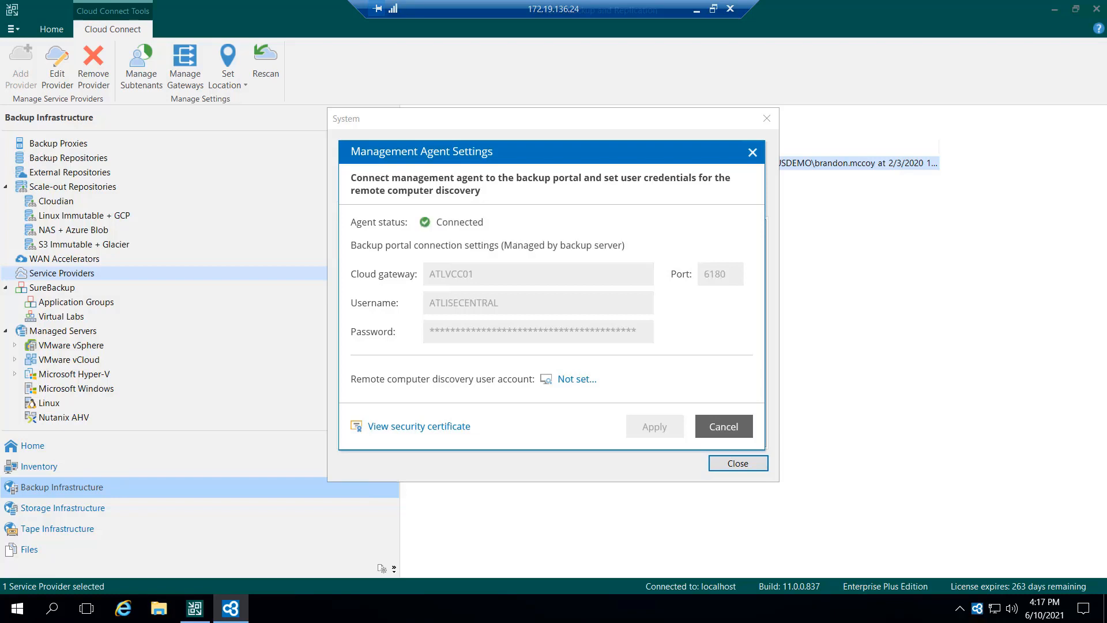
pyautogui.click(736, 428)
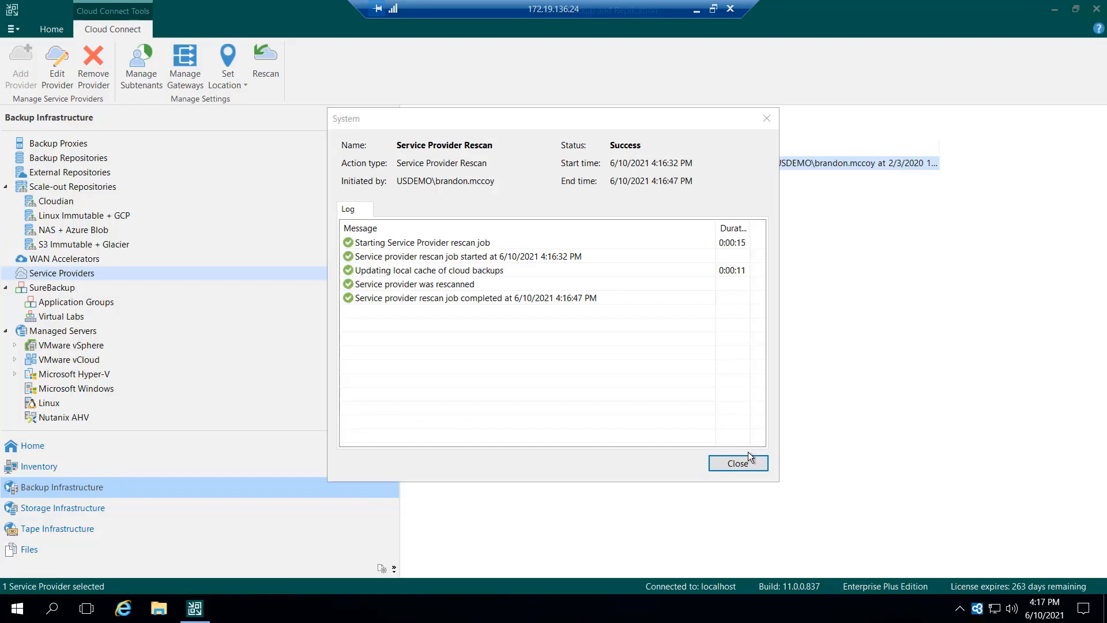
pyautogui.click(738, 464)
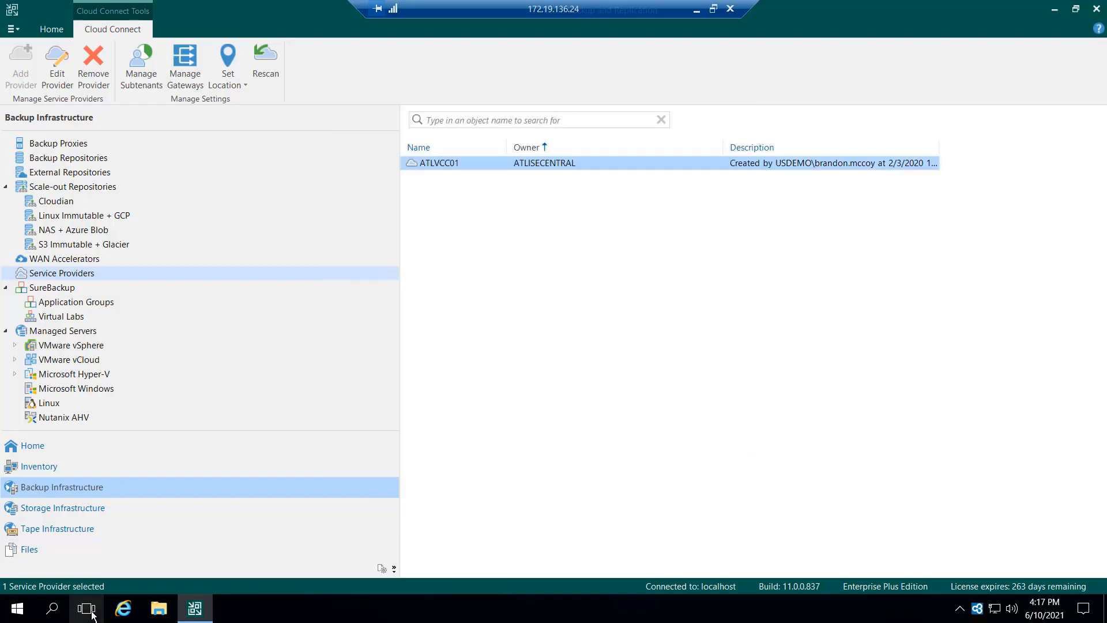
# - In the console's Discovery page, list discovered backup servers and select ATLISECENTRAL
pyautogui.click(230, 608)
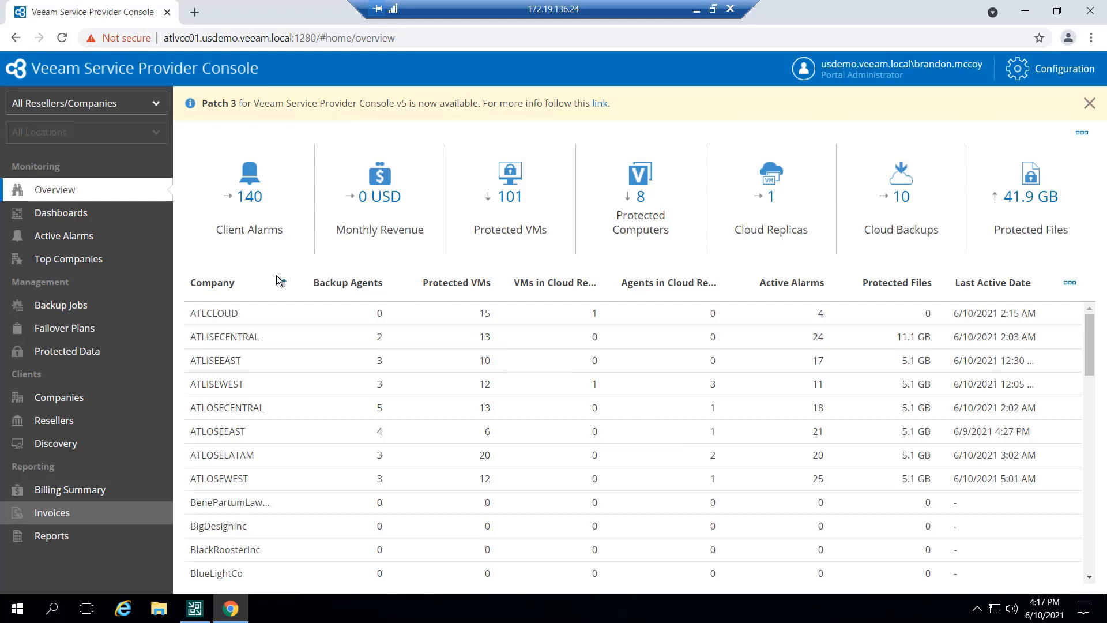
pyautogui.click(62, 442)
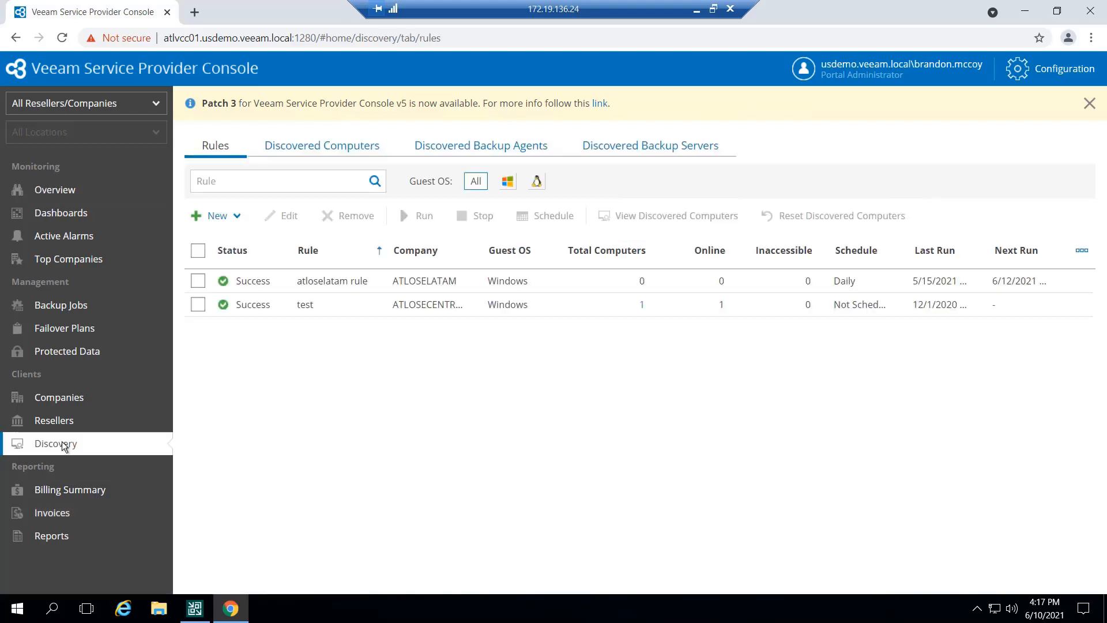
pyautogui.click(650, 146)
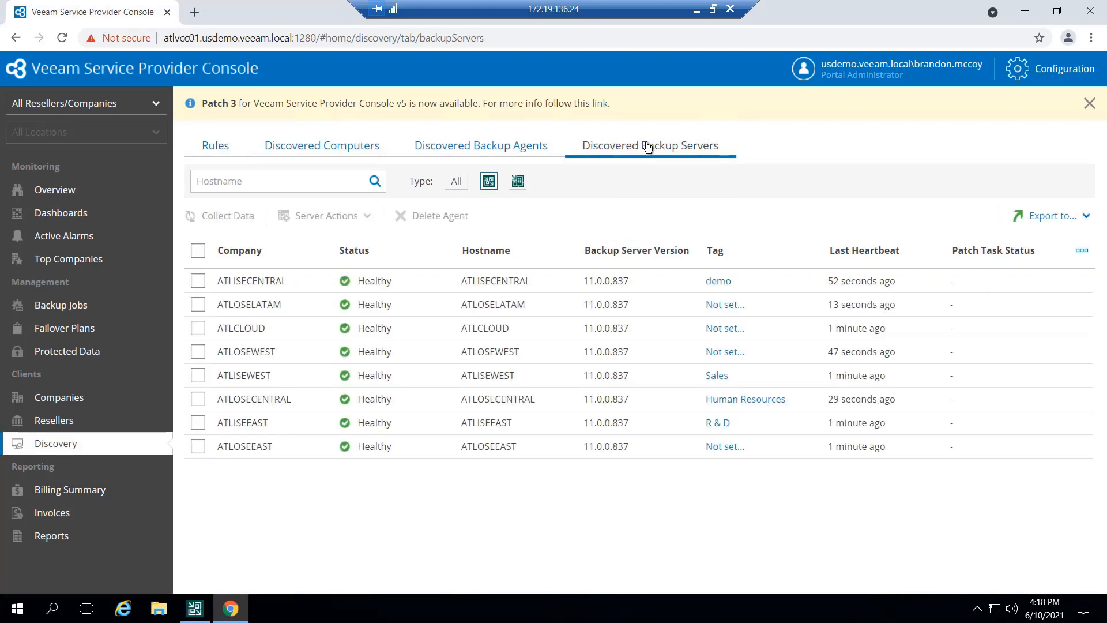
pyautogui.click(198, 282)
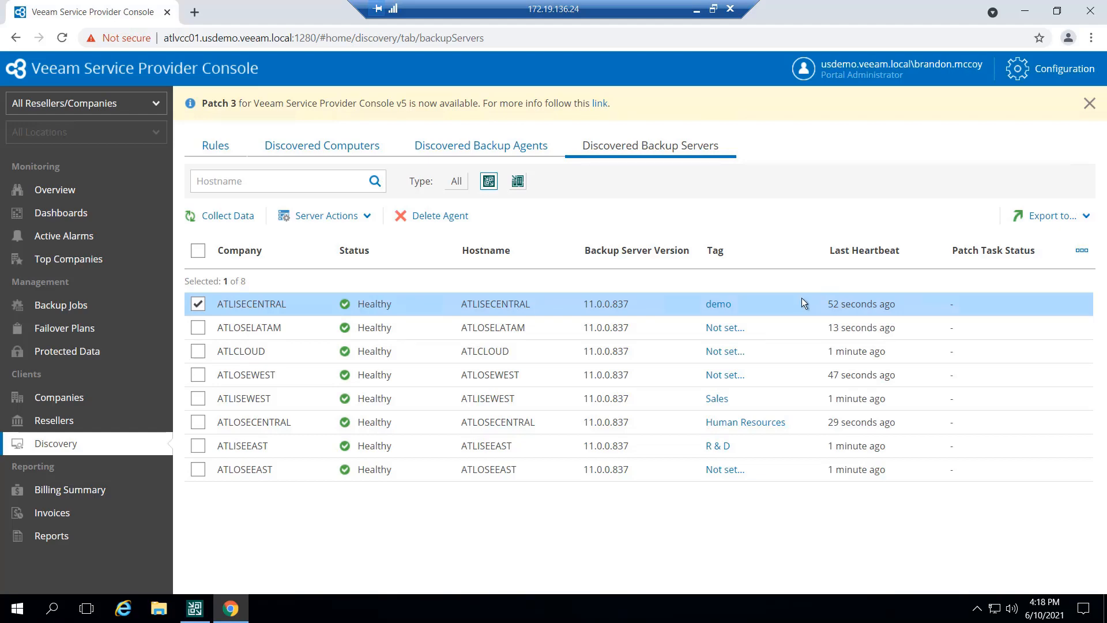
# - Show the Virtual Machines backup jobs from the Backup Jobs overview
pyautogui.click(60, 312)
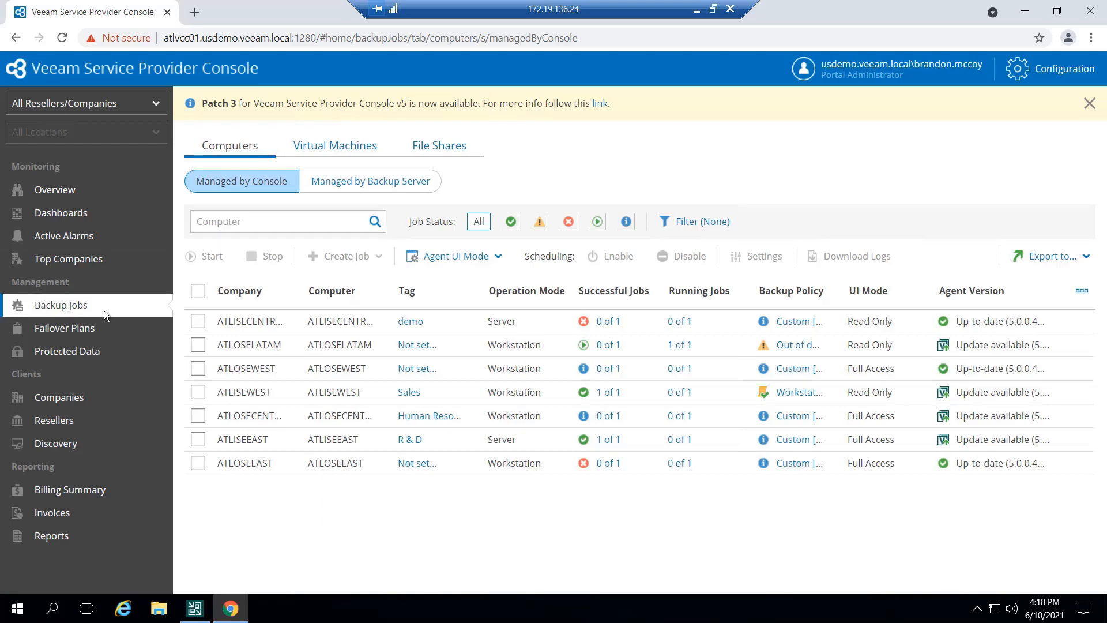
pyautogui.click(337, 149)
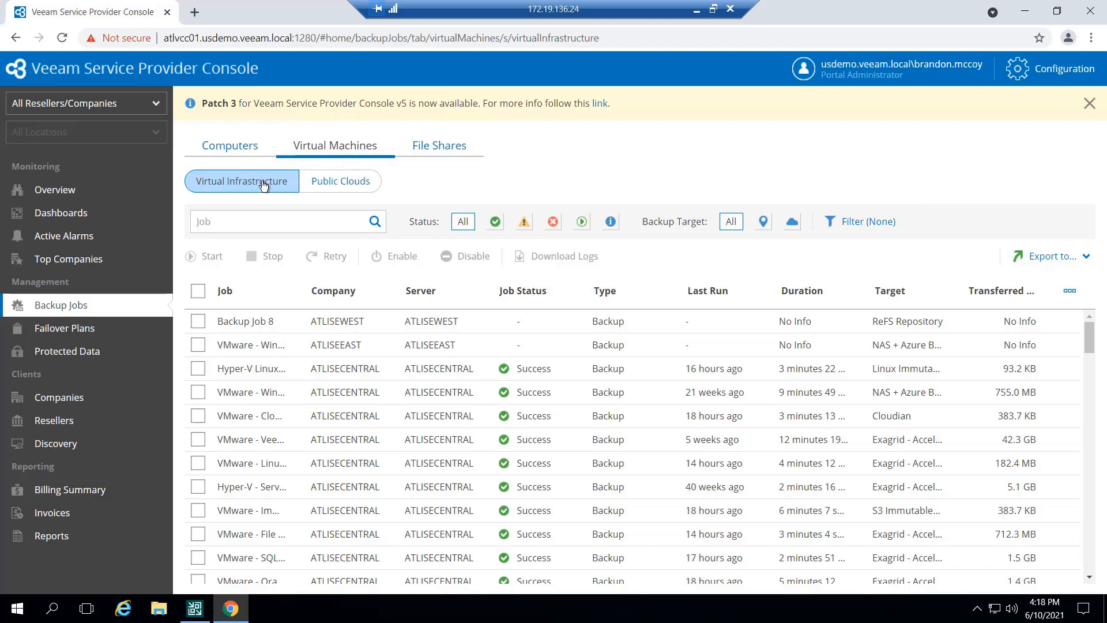
# - Show the Public Clouds VM backups for ATLCLOUD on AWS and Azure
pyautogui.click(320, 181)
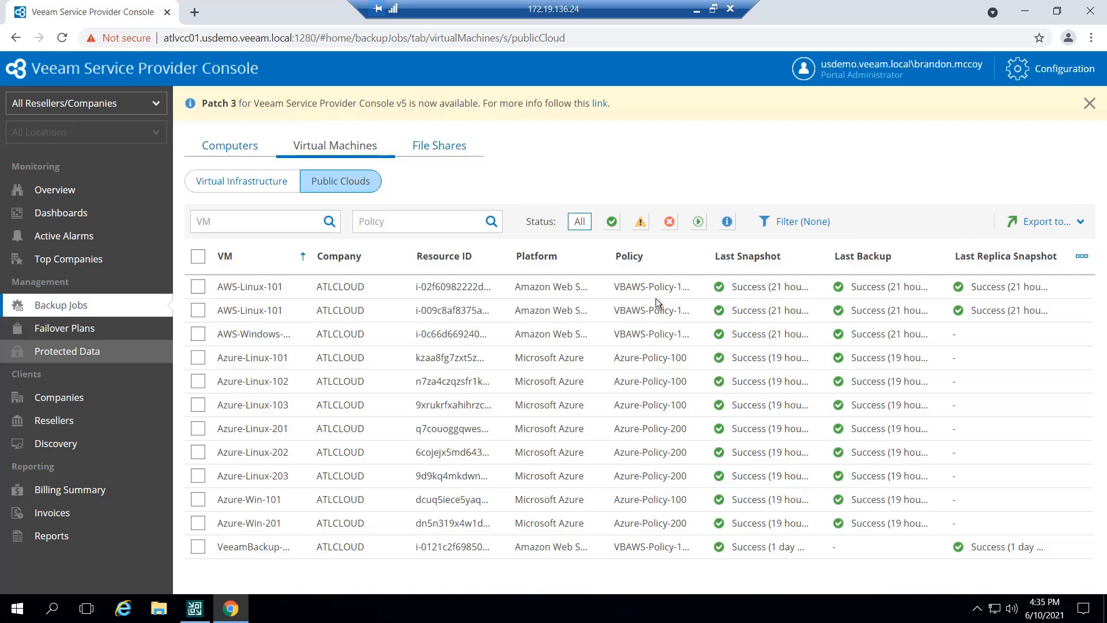
# - Return to the Virtual Infrastructure job list showing ATLOSELATAM and ATLOSEEAST jobs
pyautogui.click(255, 182)
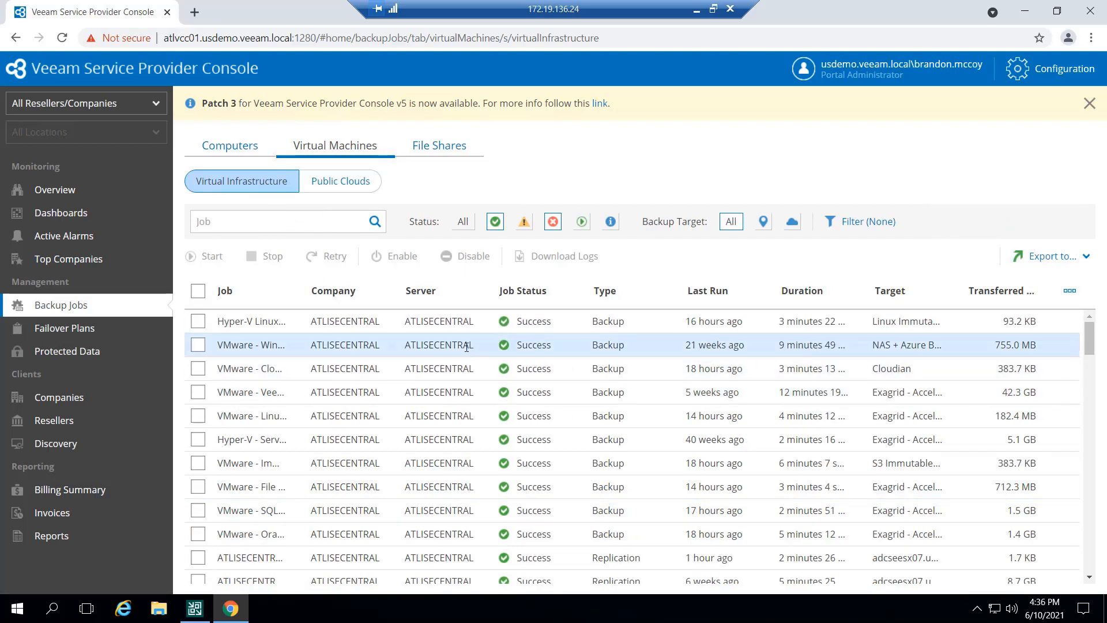
pyautogui.scroll(-5, 464, 371)
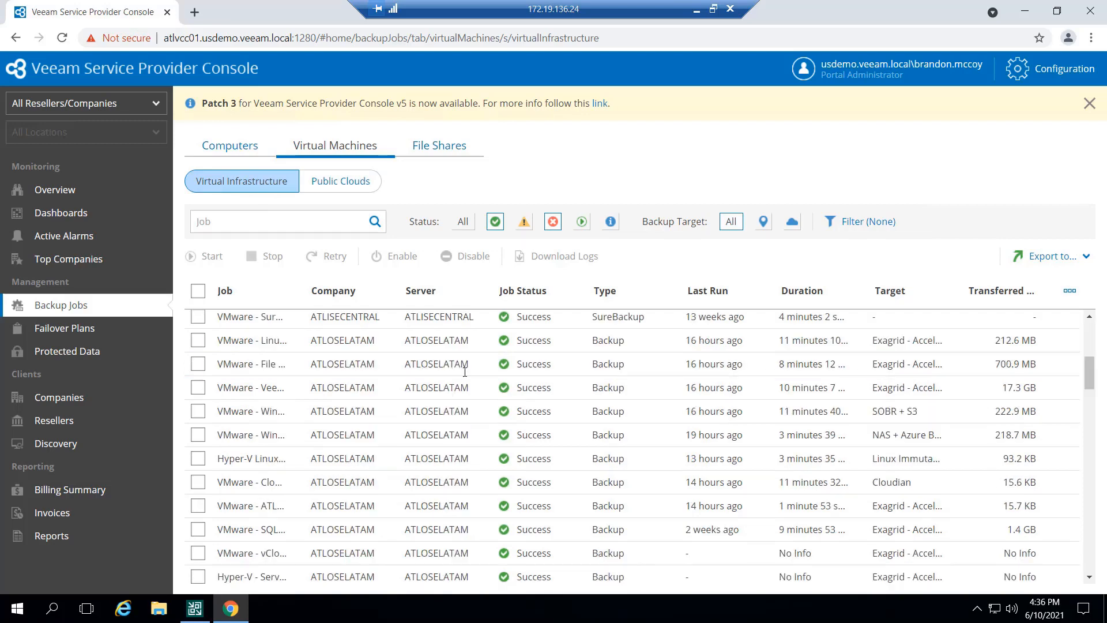
pyautogui.scroll(-5, 463, 371)
pyautogui.scroll(-5, 451, 380)
pyautogui.scroll(-5, 450, 379)
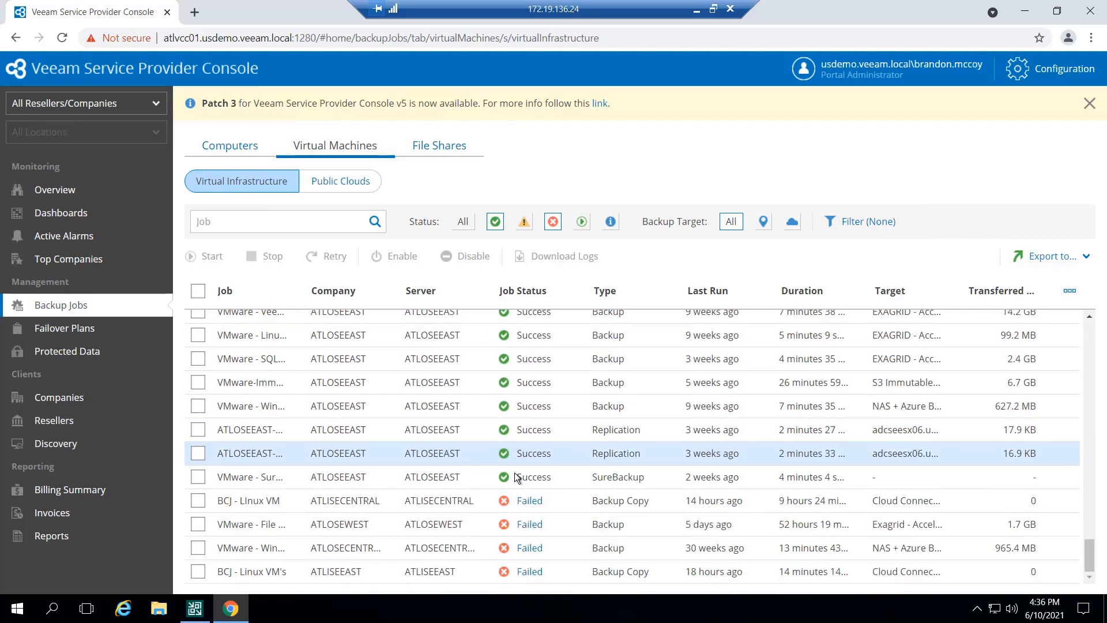
# - Read the BCJ - Linux VM 'Host not found' failure details, then select ATLOSEEAST's VMware - SQL job
pyautogui.click(529, 501)
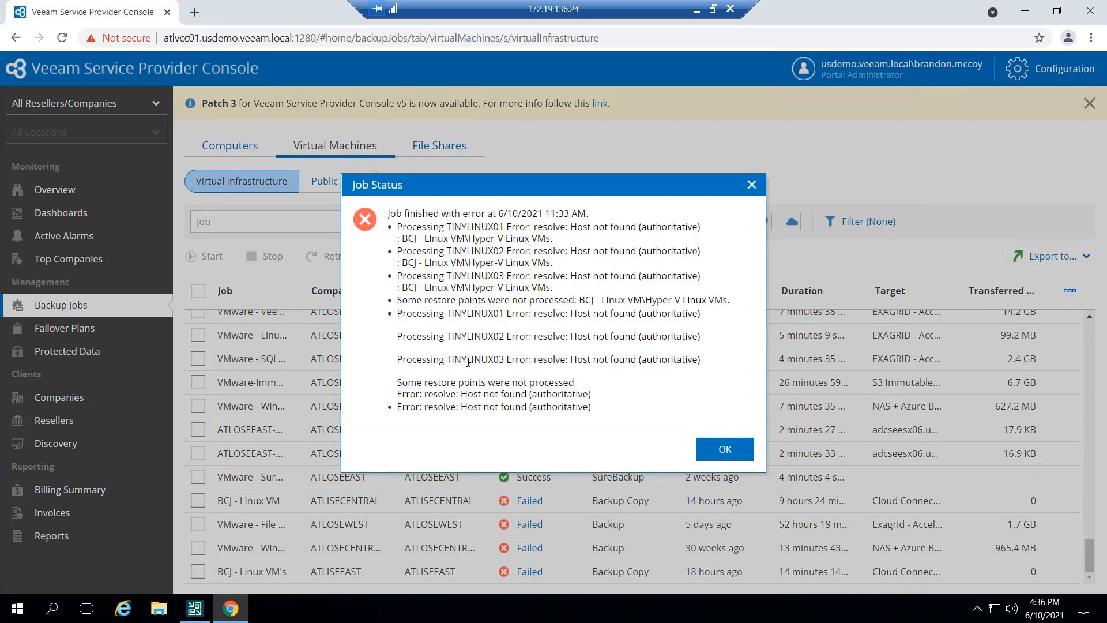
pyautogui.click(725, 449)
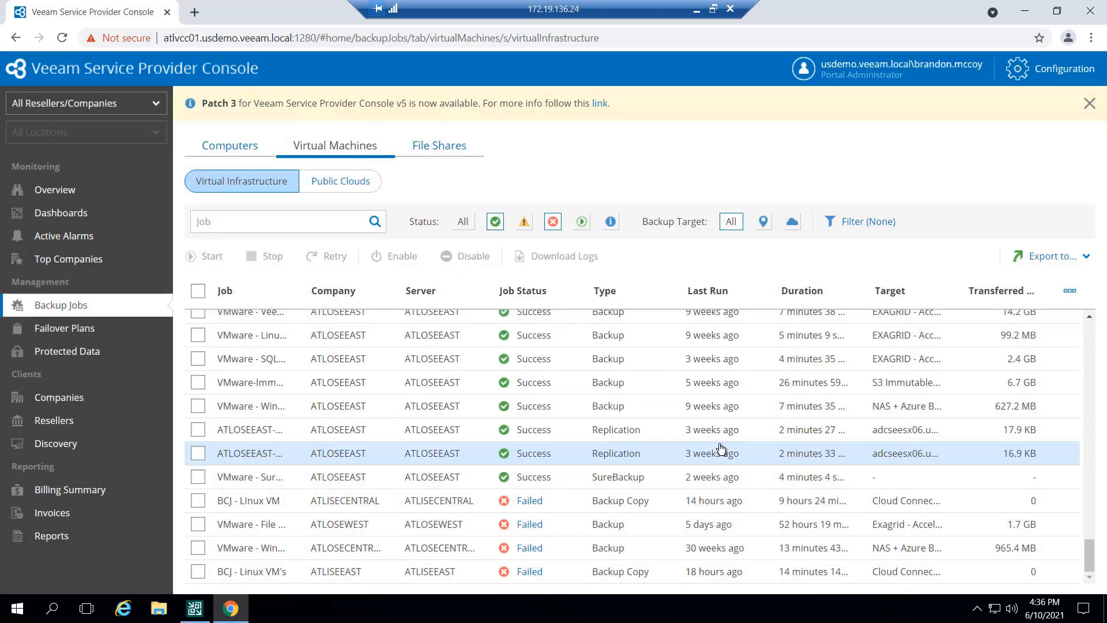
pyautogui.click(198, 359)
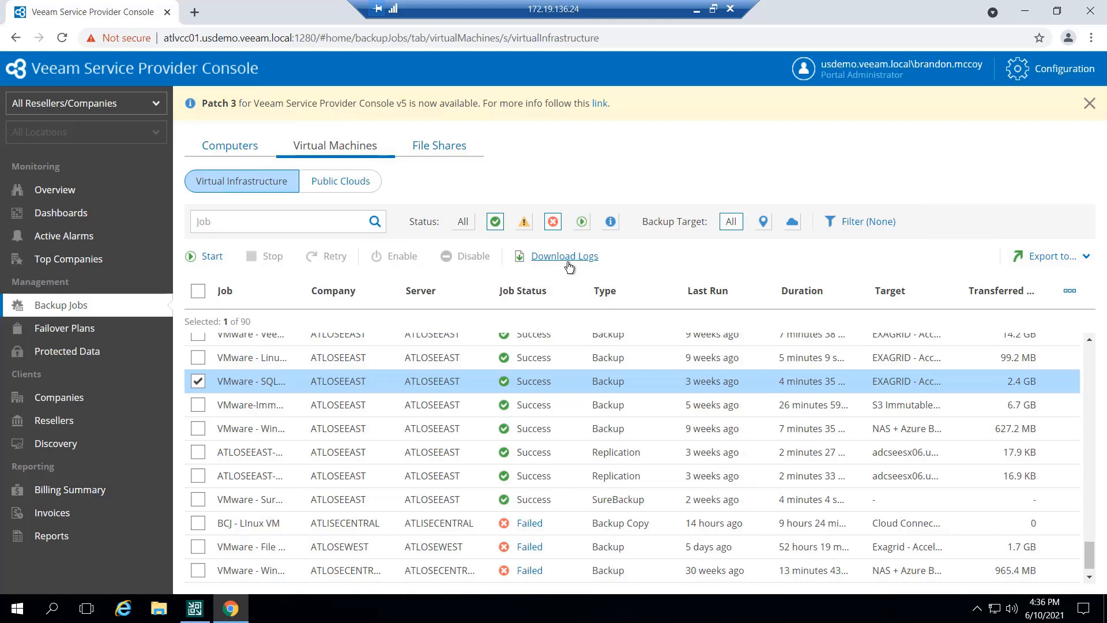
pyautogui.click(197, 381)
pyautogui.scroll(-1, 205, 385)
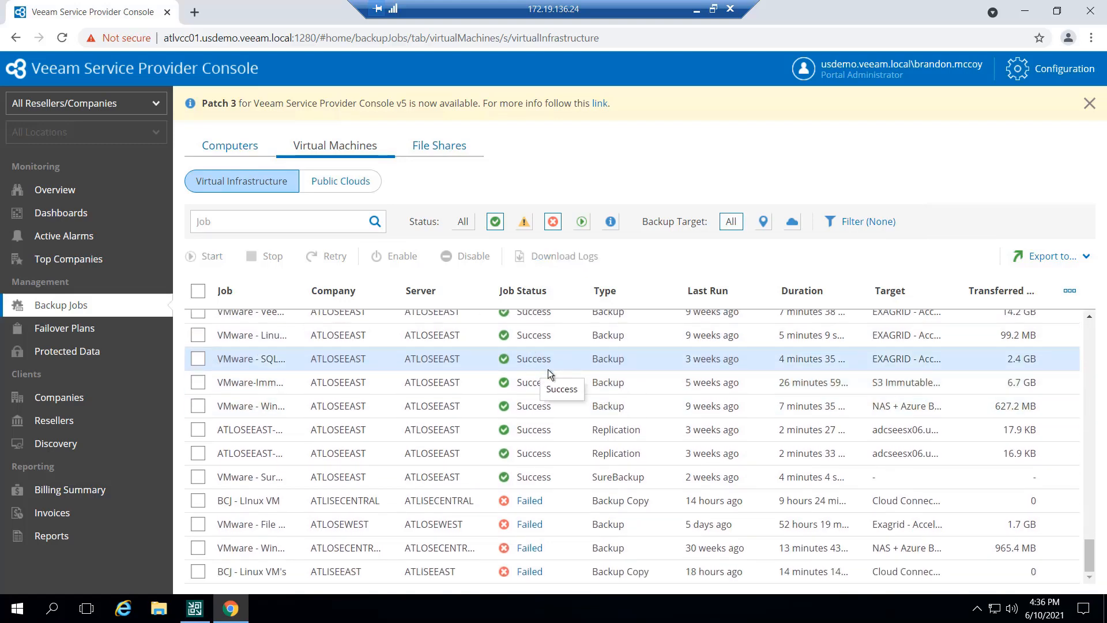
pyautogui.scroll(4, 548, 370)
pyautogui.scroll(4, 547, 370)
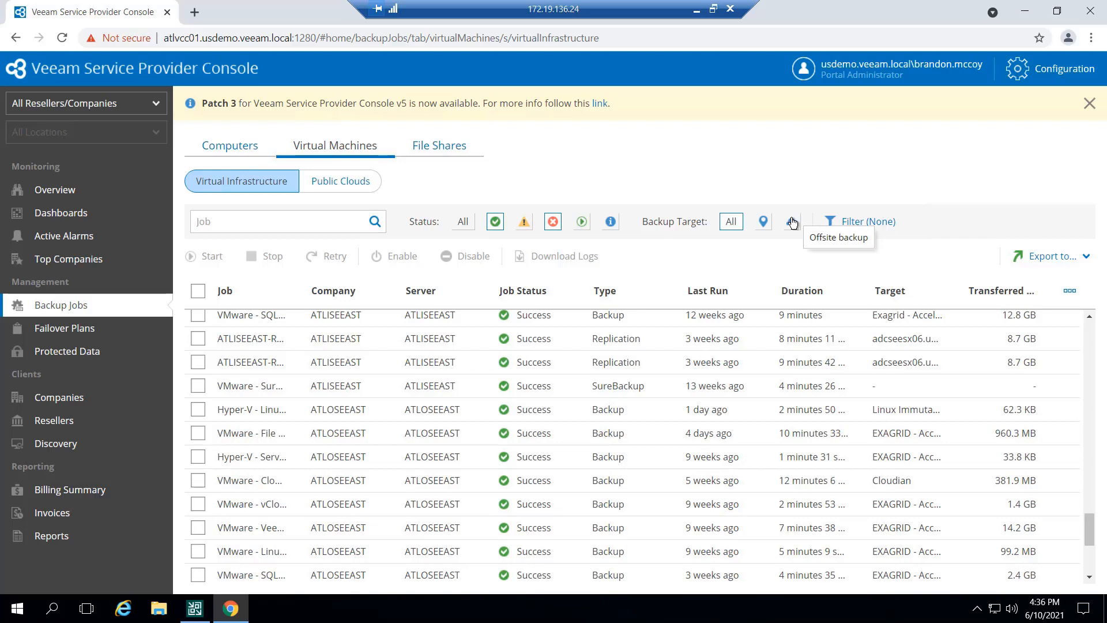
pyautogui.click(1071, 292)
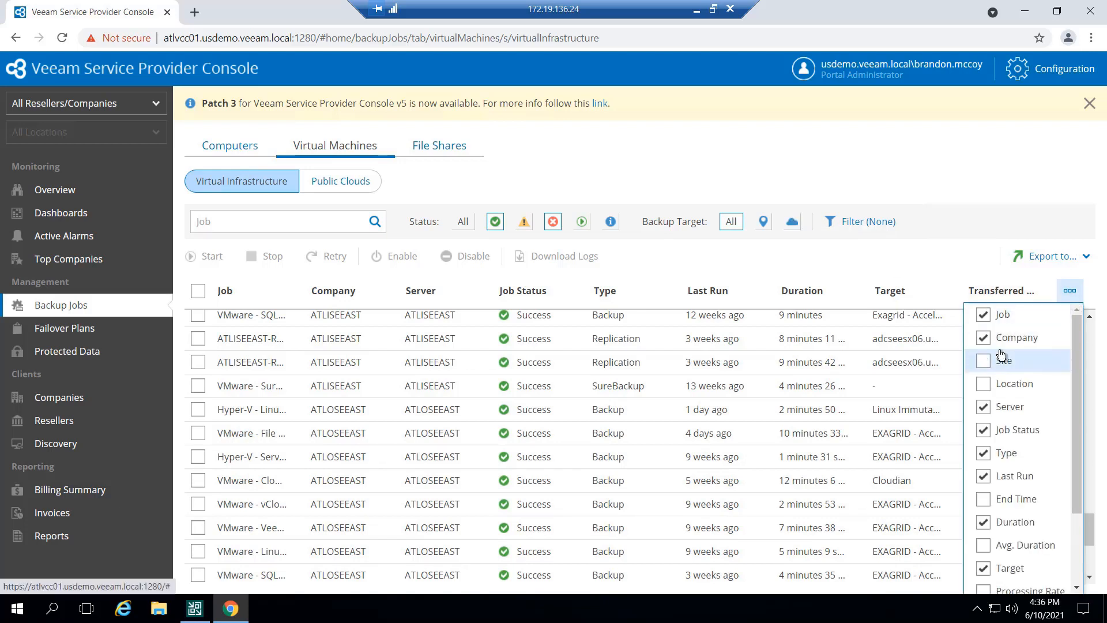
pyautogui.scroll(-3, 1001, 355)
pyautogui.scroll(-1, 999, 372)
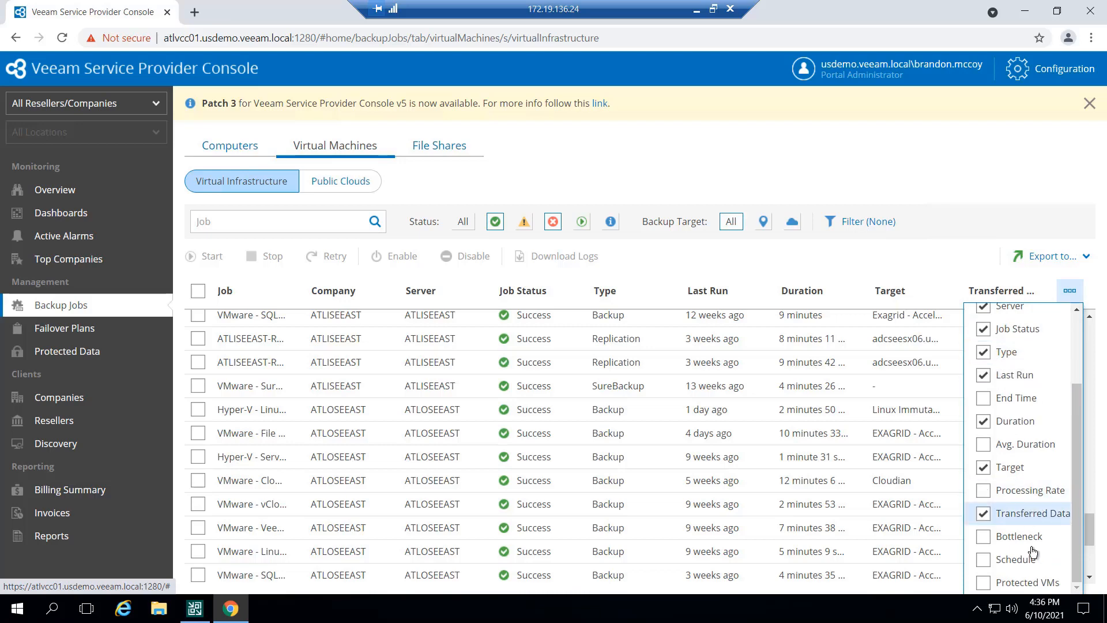
pyautogui.scroll(4, 1022, 526)
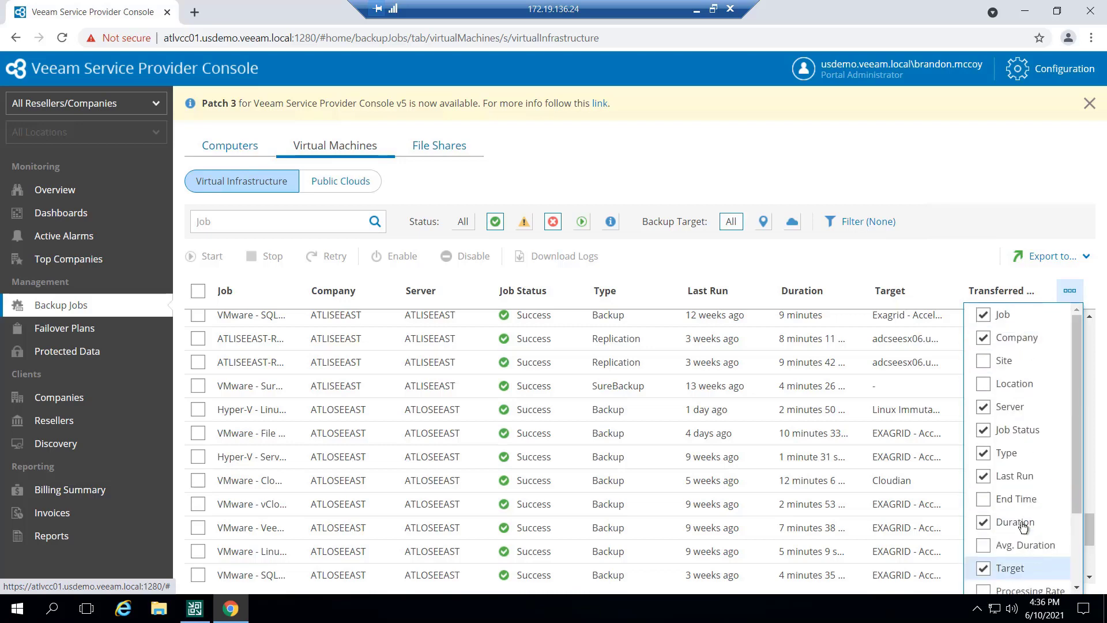
pyautogui.click(782, 257)
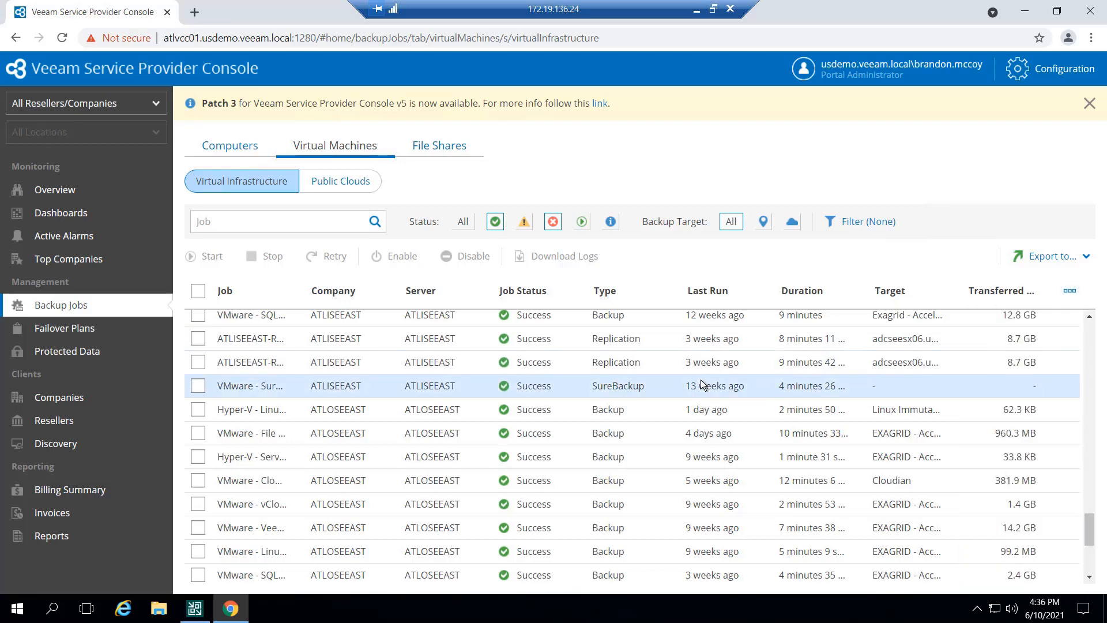
pyautogui.scroll(-5, 700, 380)
pyautogui.scroll(-5, 701, 379)
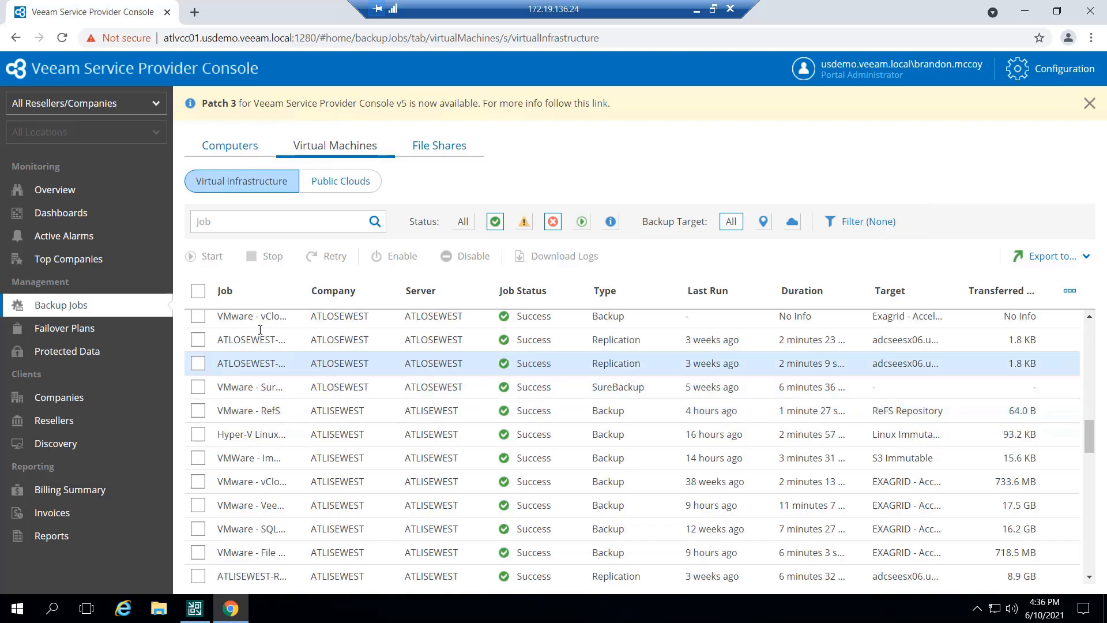
pyautogui.click(197, 323)
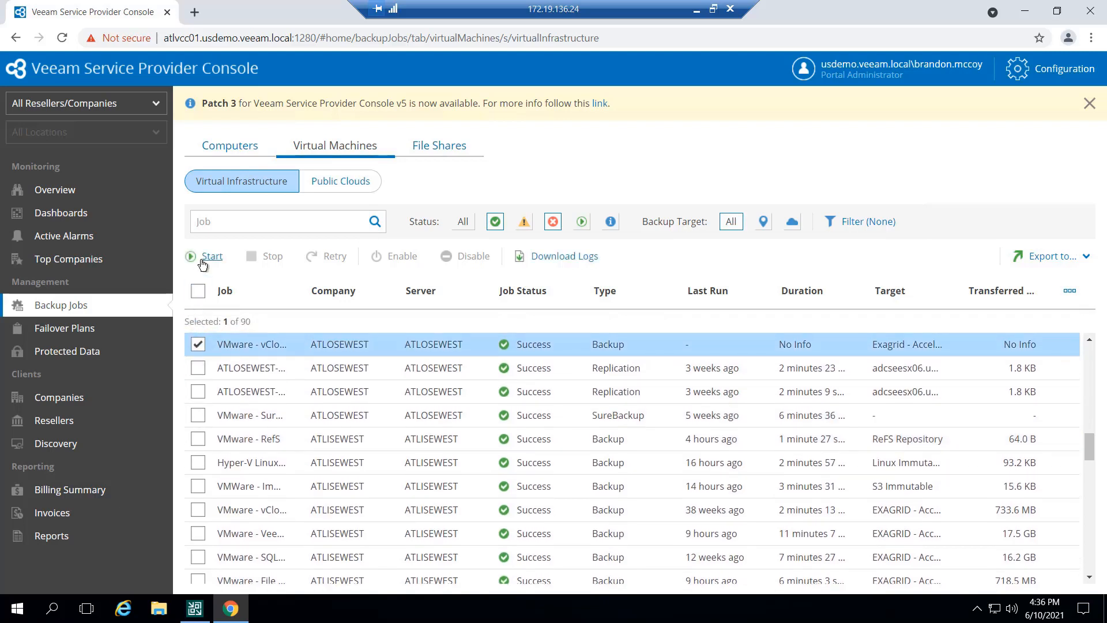
pyautogui.click(198, 343)
pyautogui.scroll(-5, 232, 484)
pyautogui.scroll(-3, 232, 510)
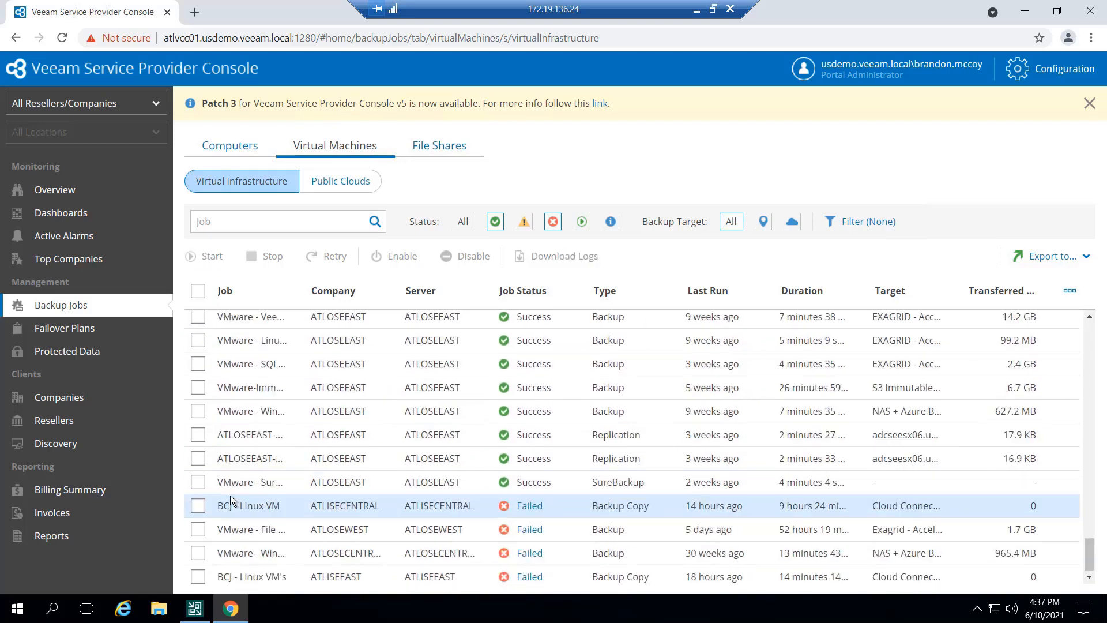
pyautogui.click(198, 509)
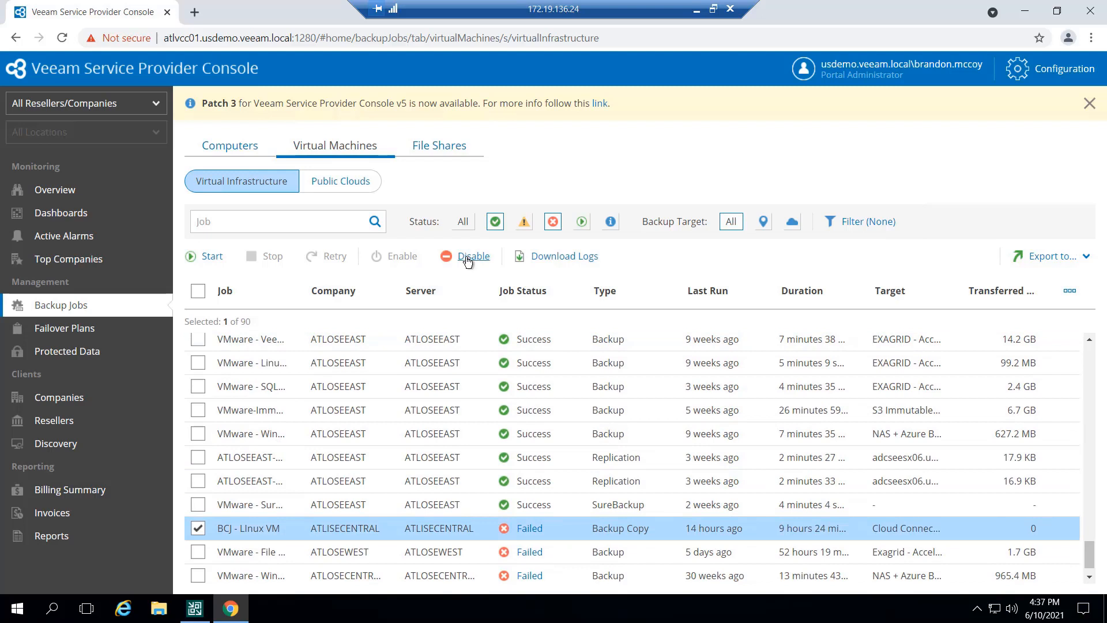
pyautogui.click(200, 530)
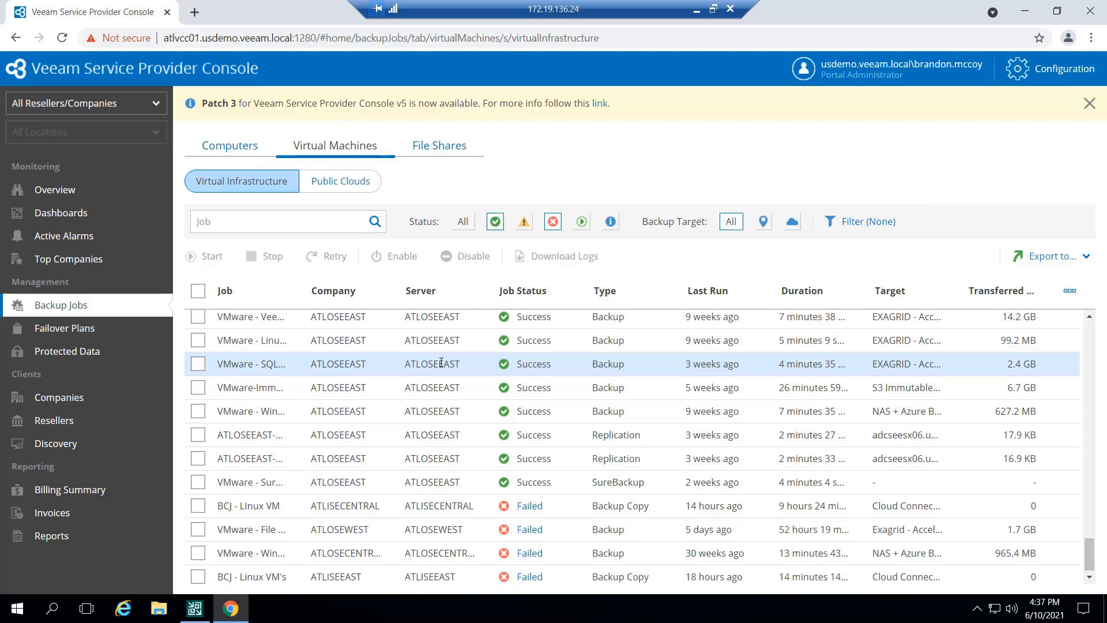
# - From Protected Data, select the unnamed ATLCLOUD cloud VM and list its two backups
pyautogui.click(77, 353)
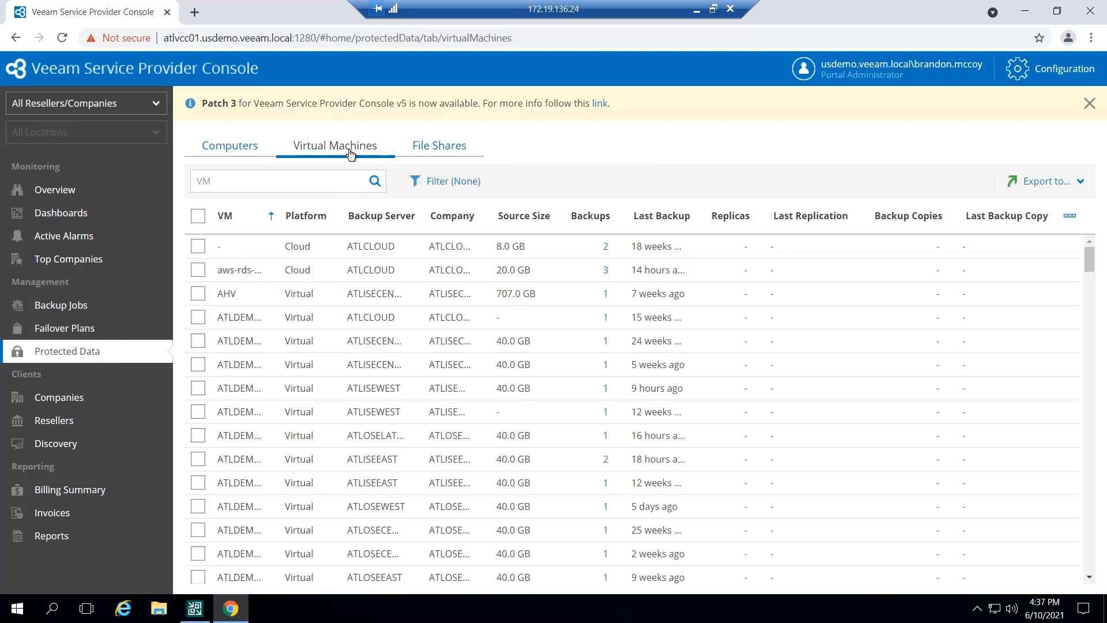
pyautogui.click(197, 248)
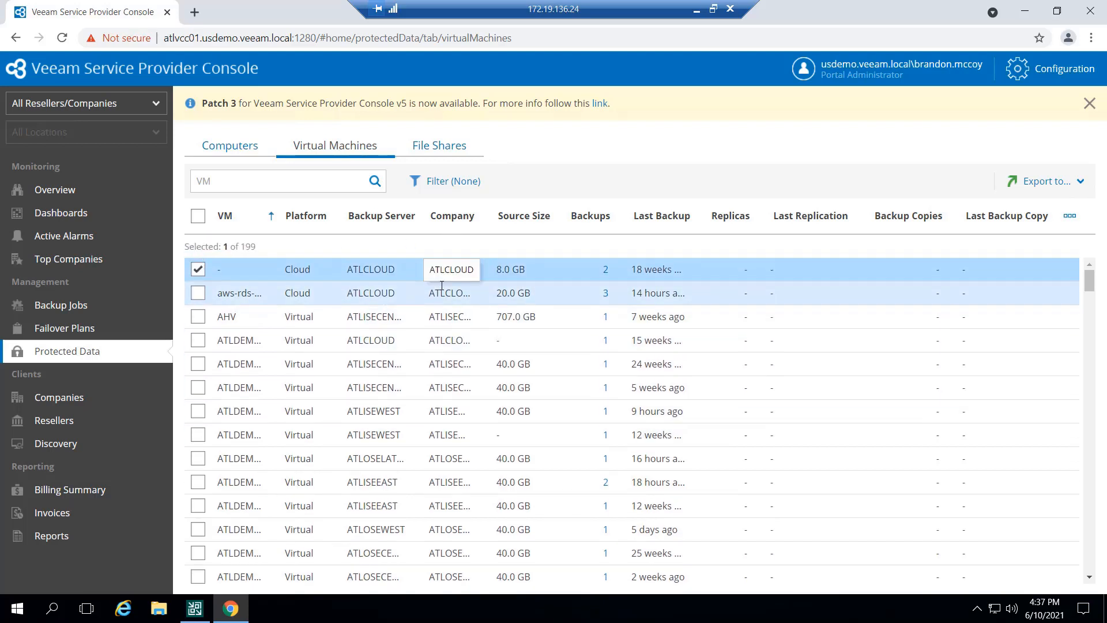
pyautogui.click(606, 272)
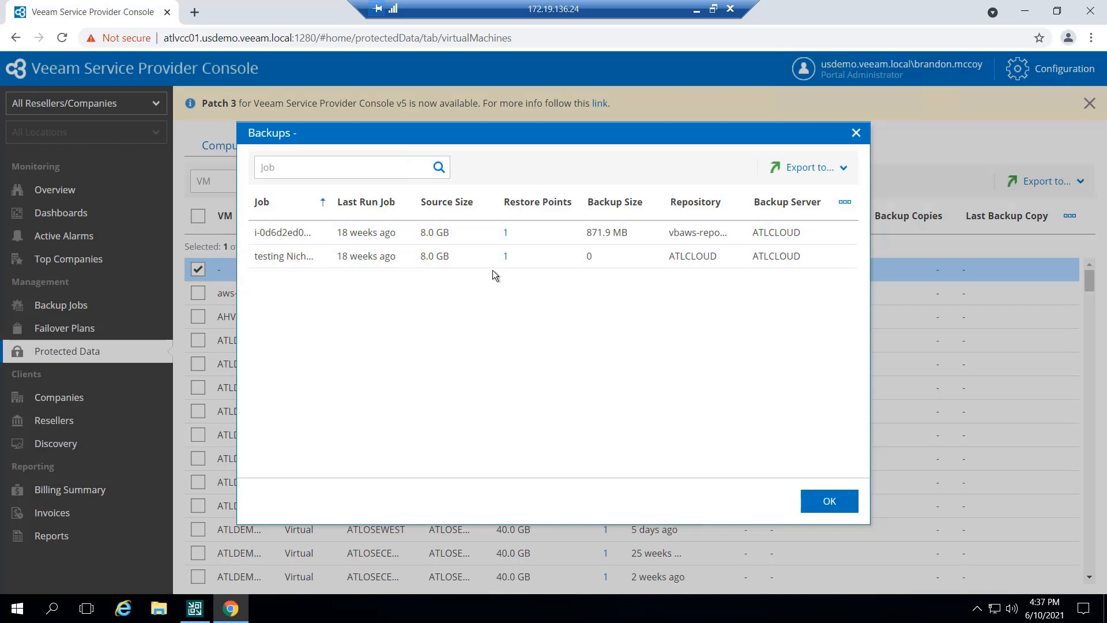
# - Review the first backup's restore points, noting the 871.9 MB size, then close both dialogs
pyautogui.click(506, 233)
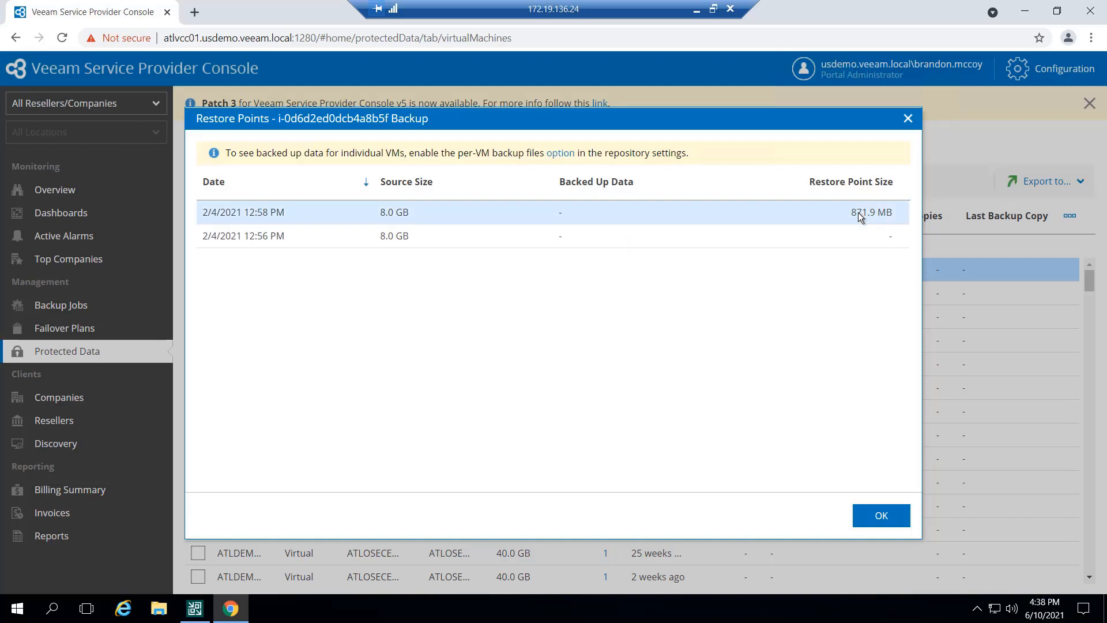
pyautogui.moveTo(852, 212); pyautogui.dragTo(894, 213)
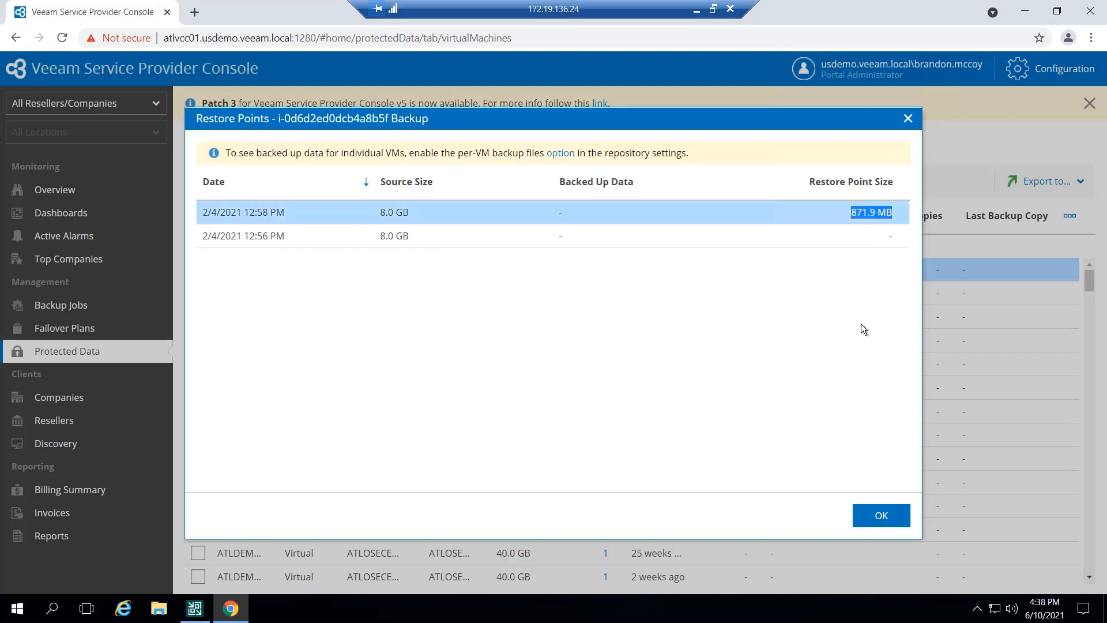
pyautogui.click(882, 515)
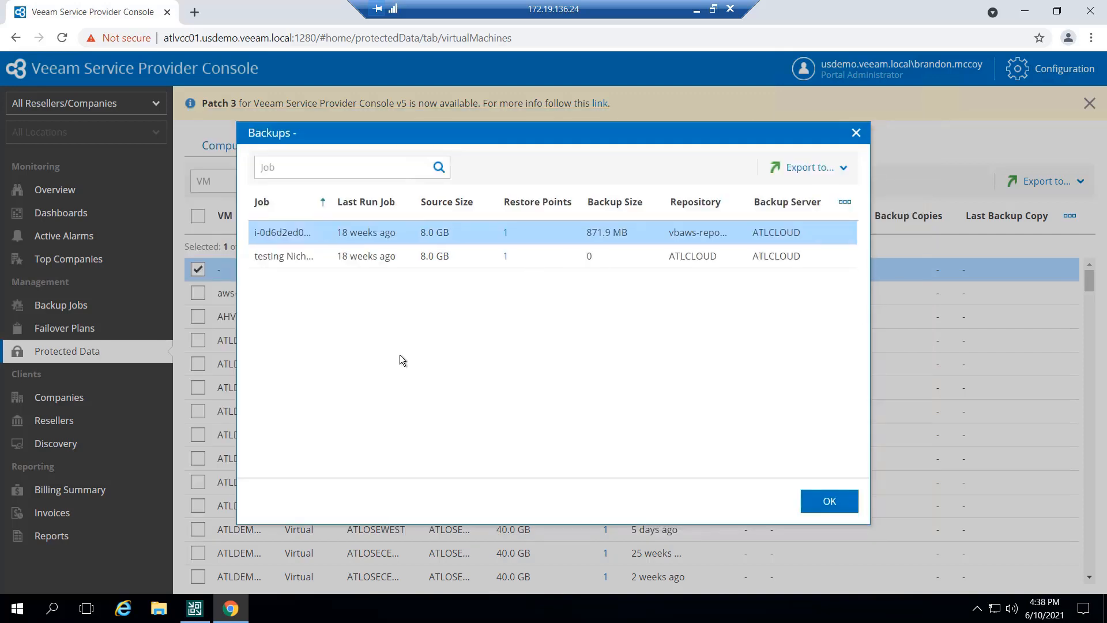
pyautogui.click(829, 501)
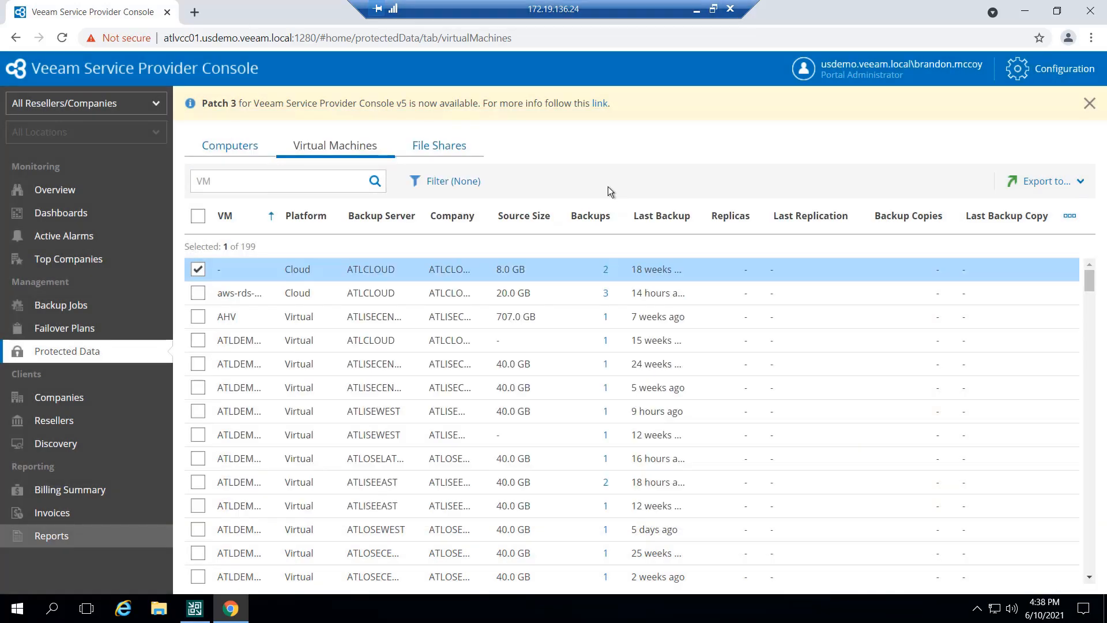
# - Select ATLISECENTRAL on Discovered Backup Servers and show its Server Actions menu
pyautogui.click(92, 447)
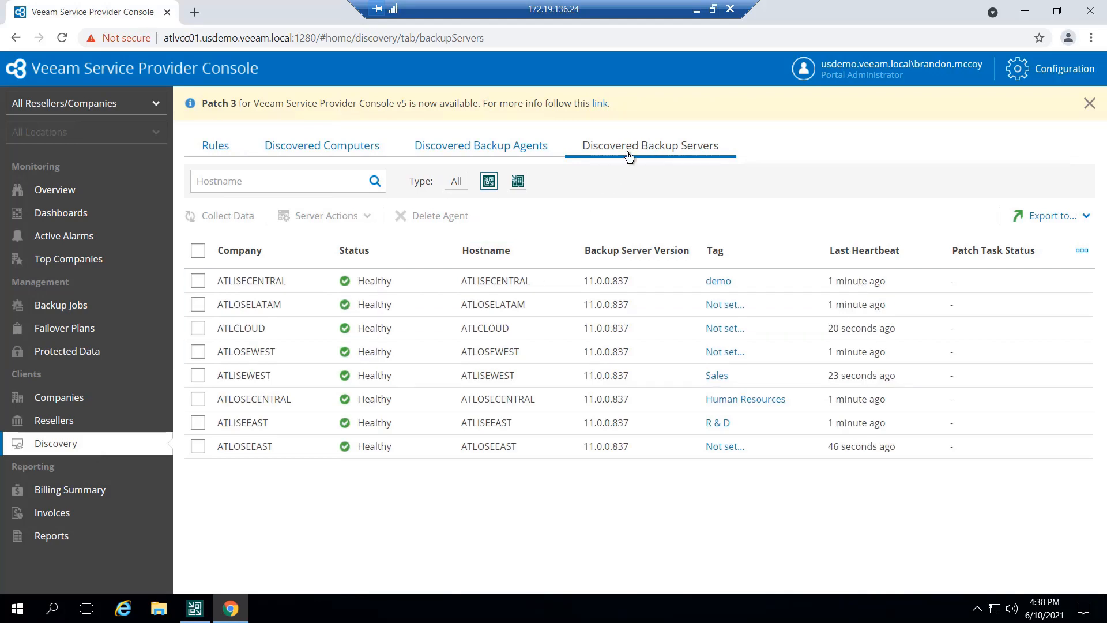
pyautogui.click(198, 281)
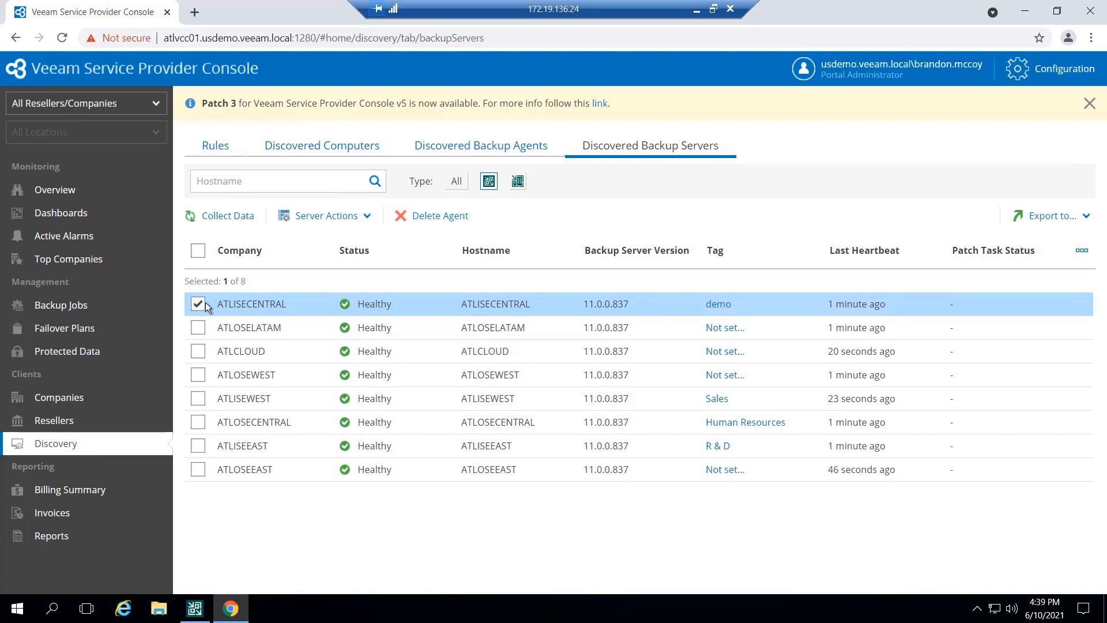
pyautogui.click(364, 218)
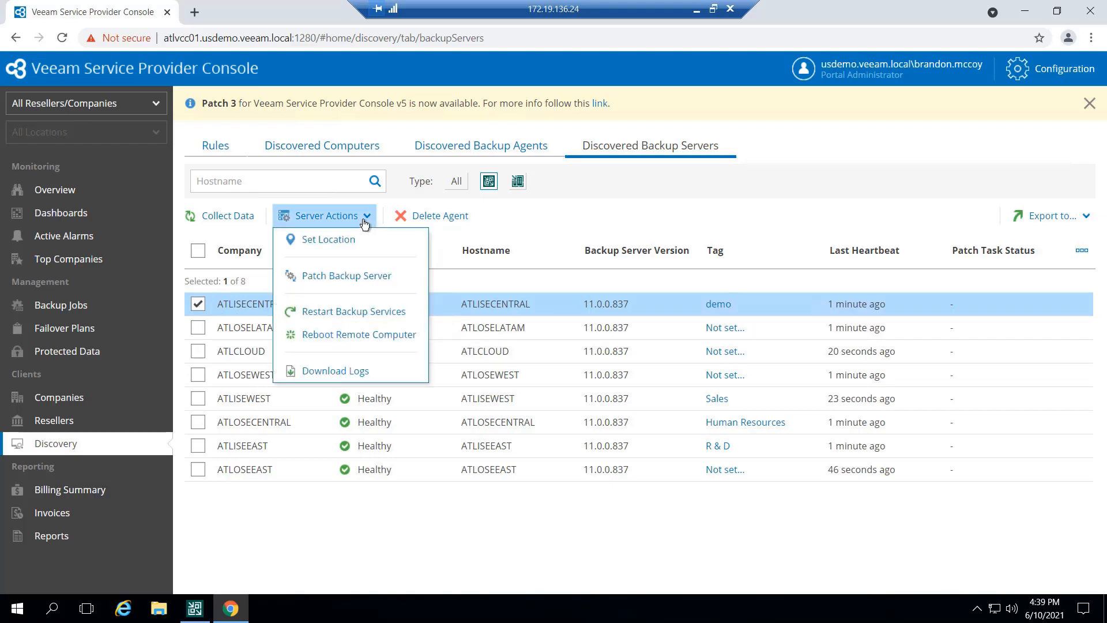
# - Inspect the assignable locations (Default location, location 2) without changing any, then return to ATLISECENTRAL's server actions
pyautogui.click(328, 240)
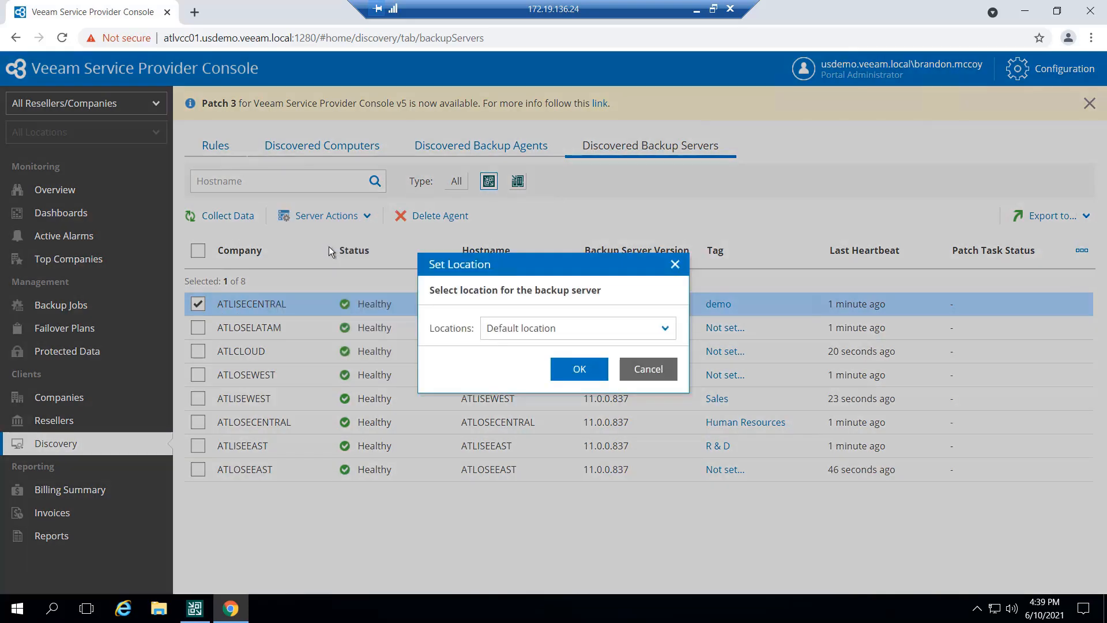
pyautogui.click(664, 328)
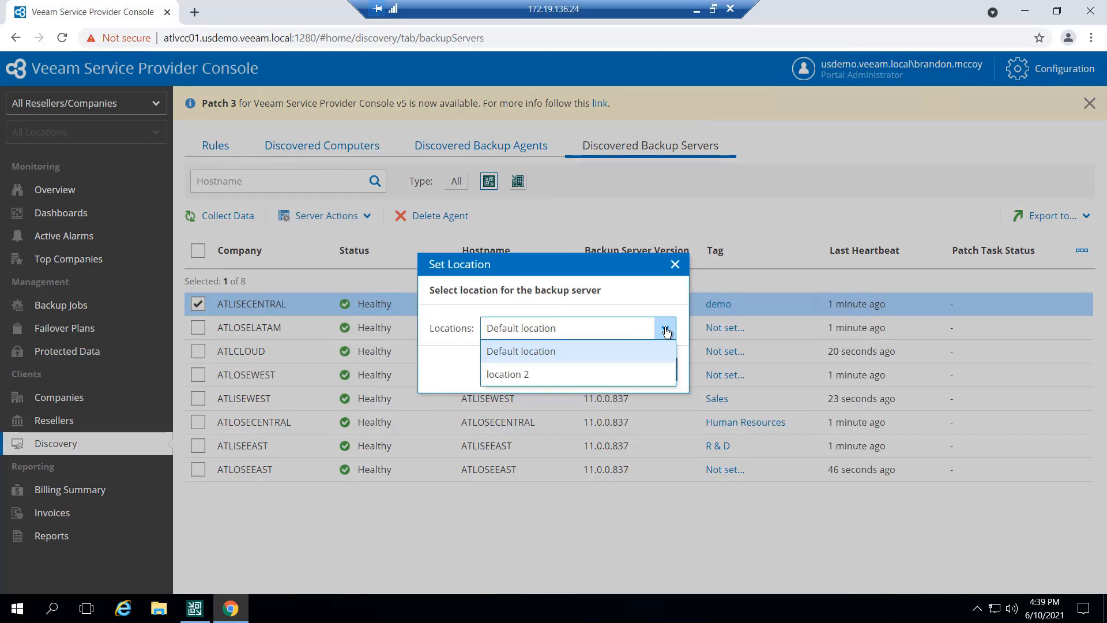
pyautogui.click(665, 330)
pyautogui.click(674, 264)
pyautogui.click(329, 219)
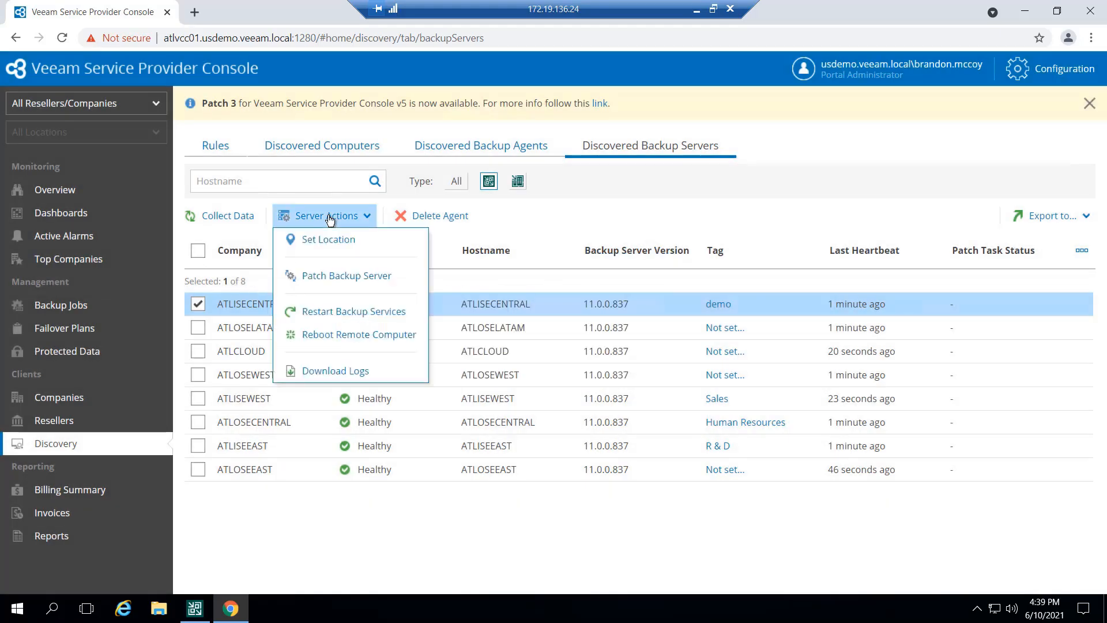